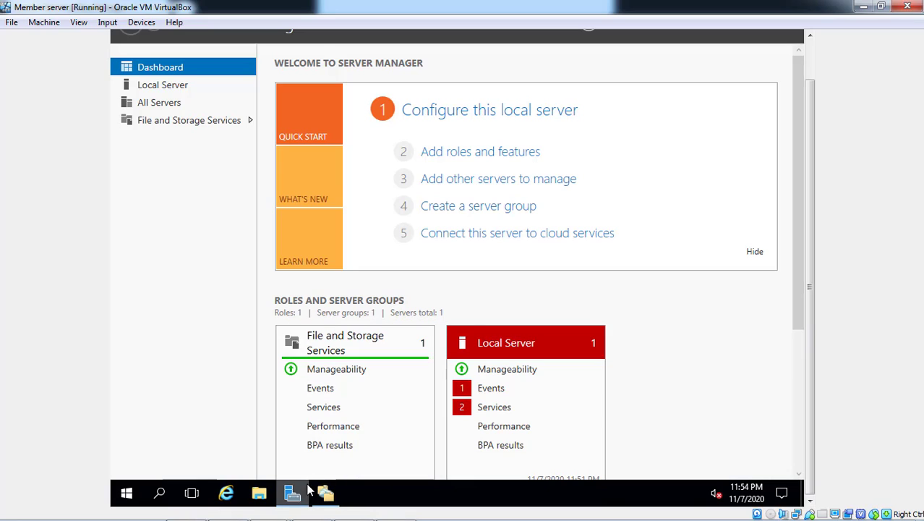
View the Server Manager dashboard on the server 2016 virtual machine, and return to the Member server machine
{"action": "mouse_move", "coordinate": [301, 496]}
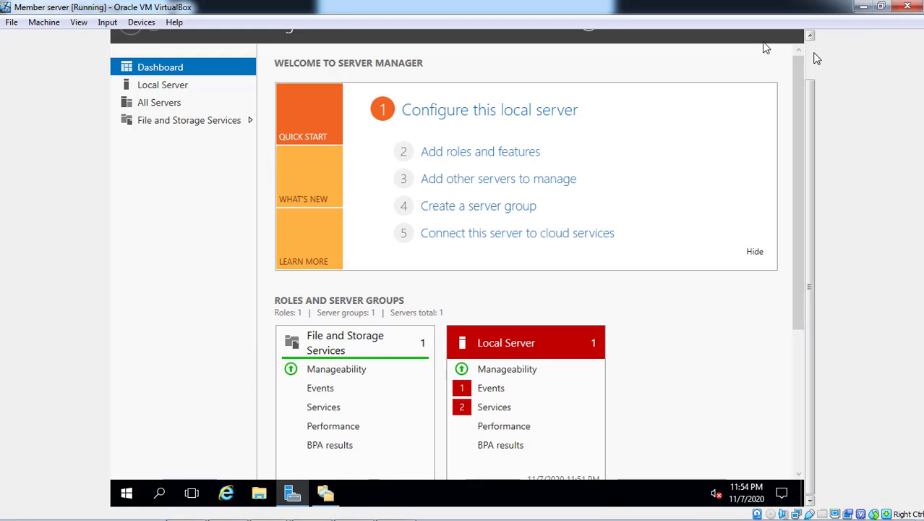
{"action": "scroll", "coordinate": [814, 58], "scroll_direction": "up", "scroll_amount": 1}
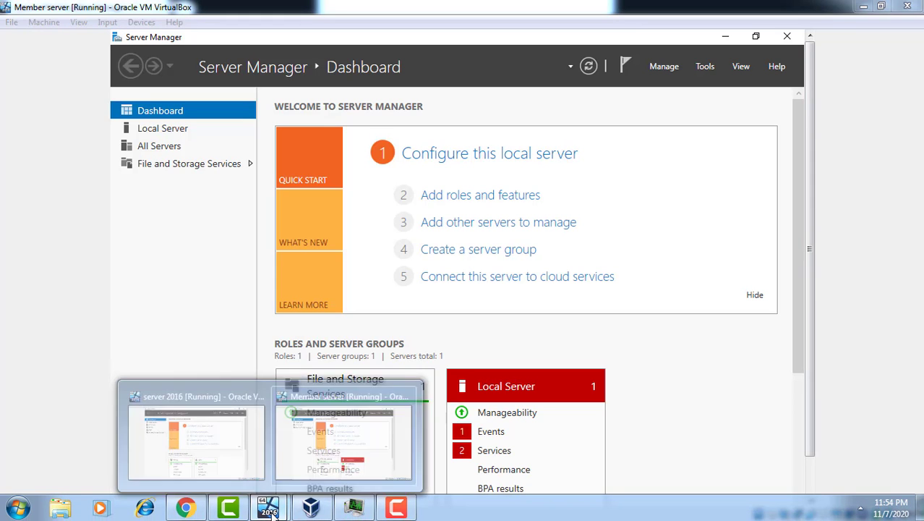
{"action": "left_click", "coordinate": [215, 440]}
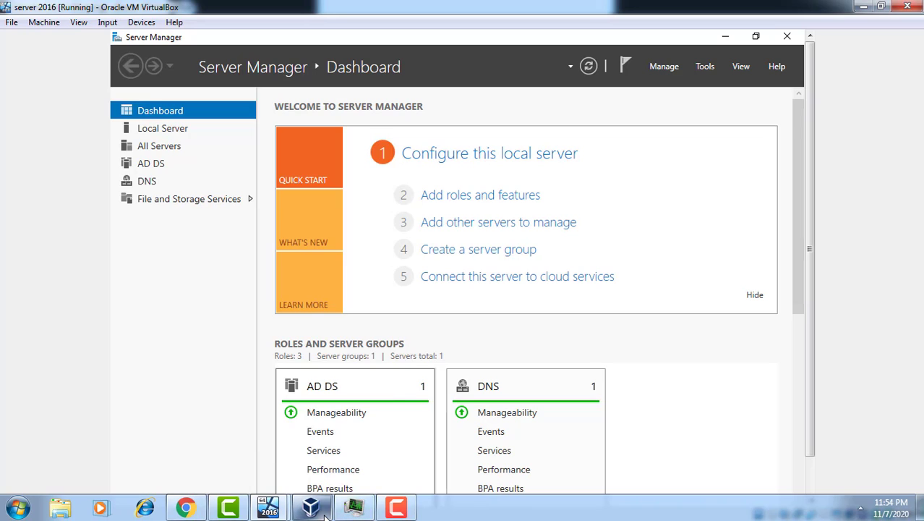
{"action": "mouse_move", "coordinate": [325, 514]}
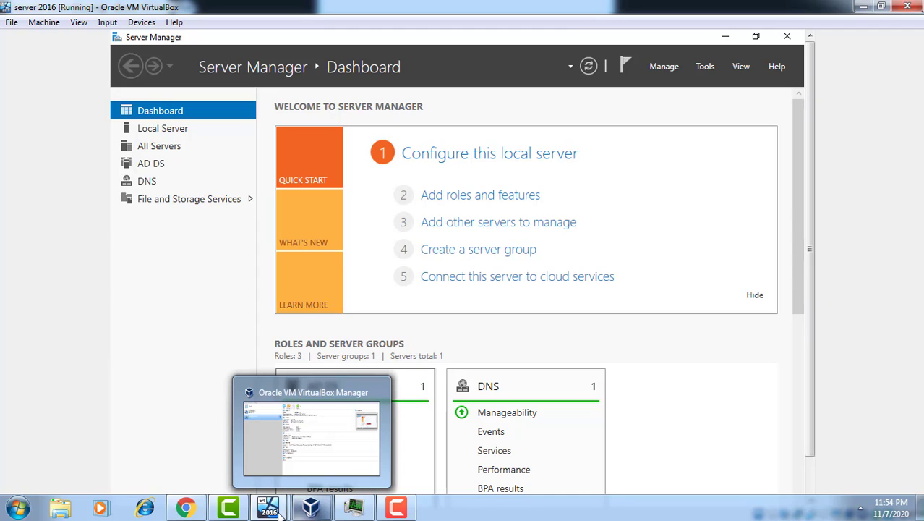
{"action": "mouse_move", "coordinate": [268, 507]}
{"action": "left_click", "coordinate": [361, 445]}
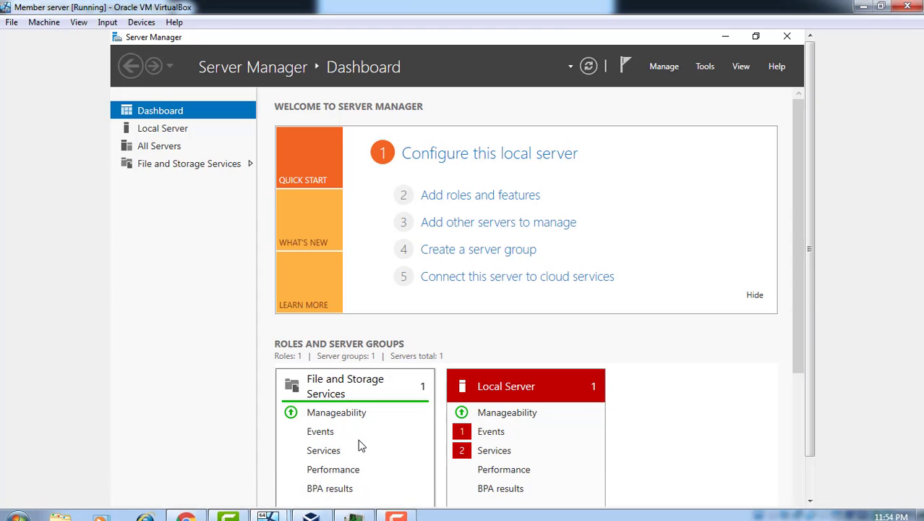
Open DFS Management and expand the \\tus.com\sales namespace to show the sales1 and sales2 folder targets
{"action": "left_click", "coordinate": [705, 66]}
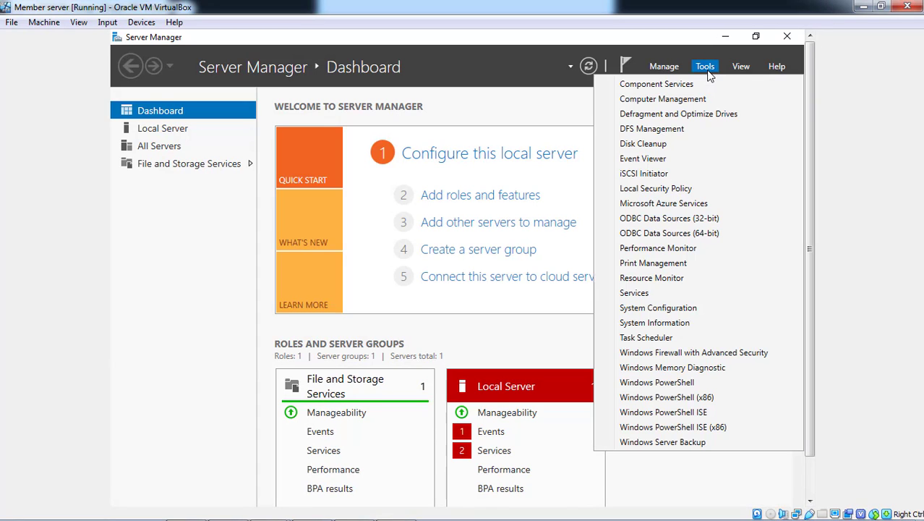
{"action": "left_click", "coordinate": [659, 129]}
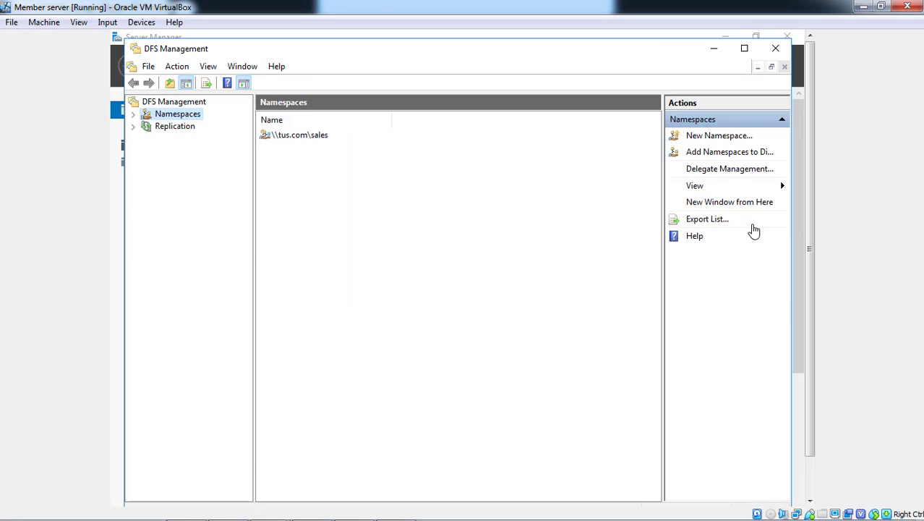
{"action": "left_click", "coordinate": [133, 115]}
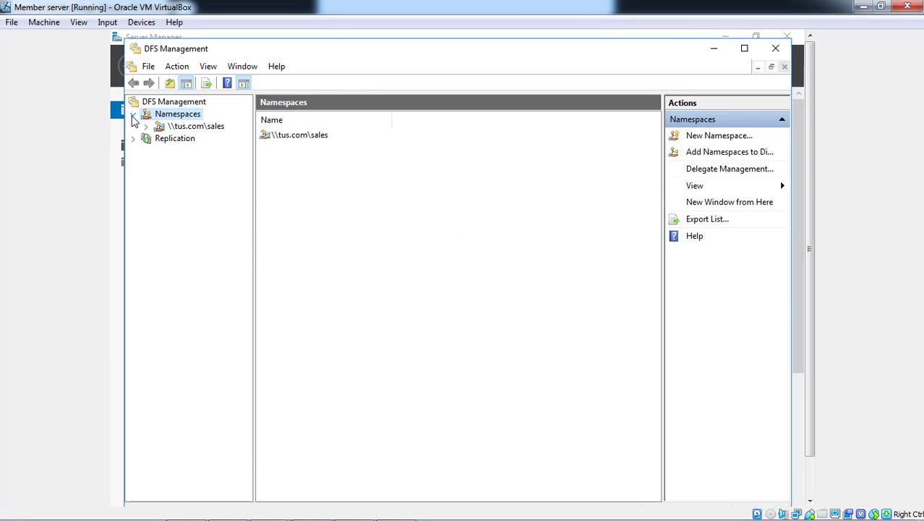
{"action": "left_click", "coordinate": [146, 128]}
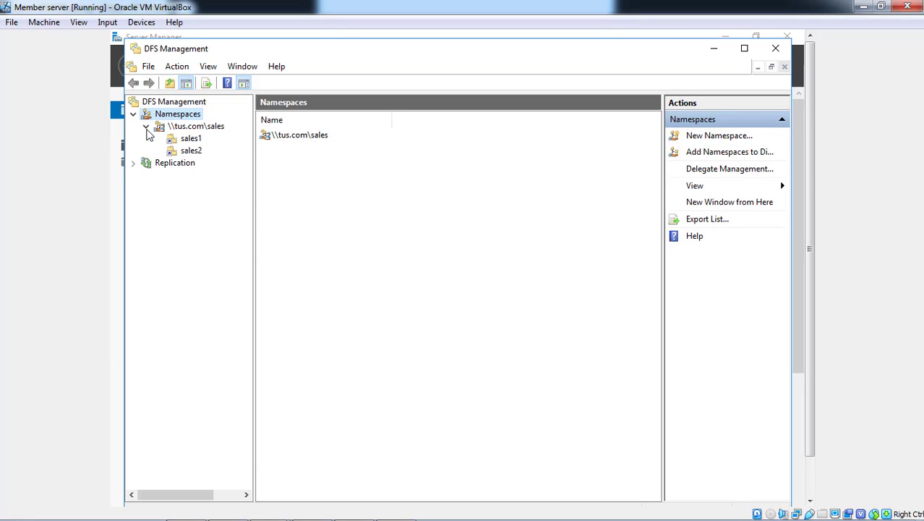
{"action": "left_click", "coordinate": [198, 141]}
{"action": "left_click", "coordinate": [196, 153]}
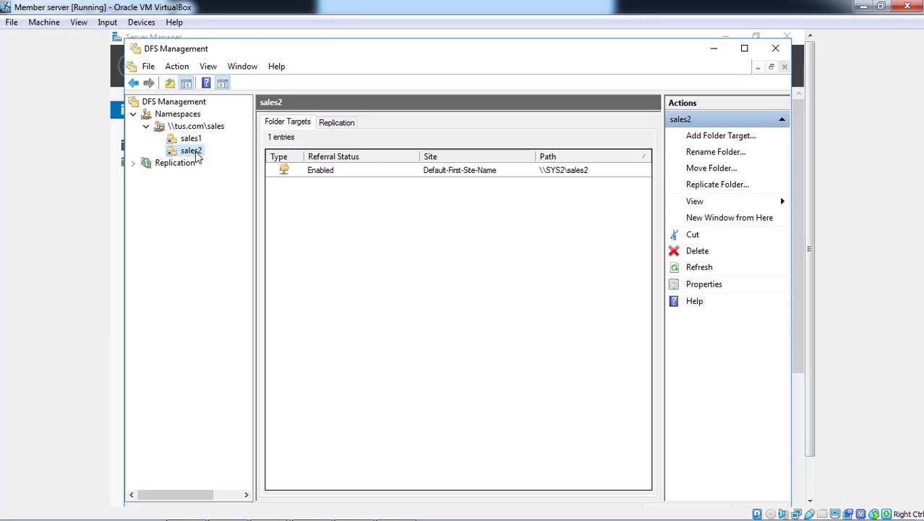
Browse to the \\tus.com\sales namespace in File Explorer
{"action": "left_click", "coordinate": [810, 469]}
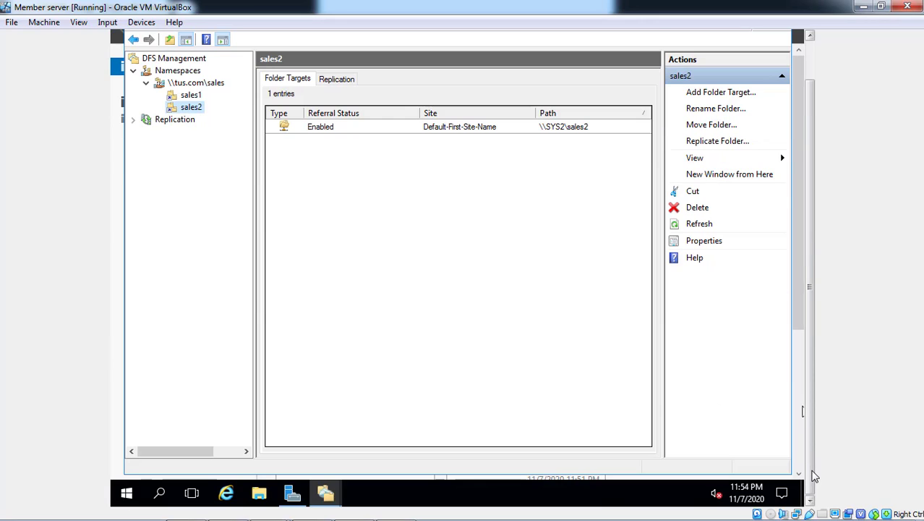
{"action": "left_click", "coordinate": [260, 494]}
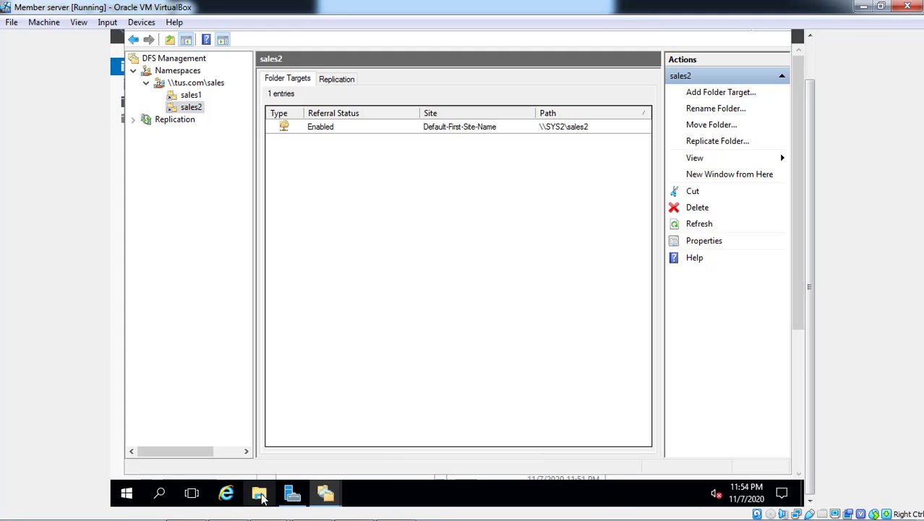
{"action": "left_click", "coordinate": [814, 54]}
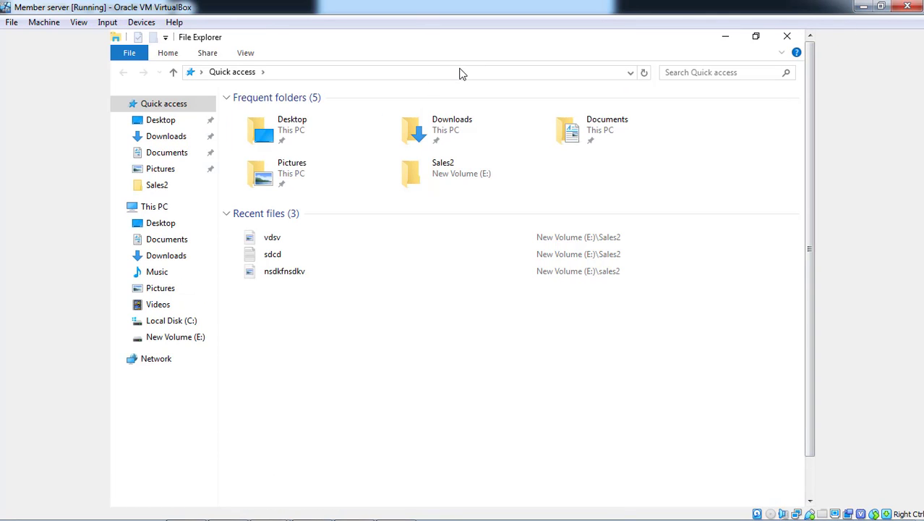
{"action": "left_click", "coordinate": [461, 68]}
{"action": "type", "text": "\\\\"}
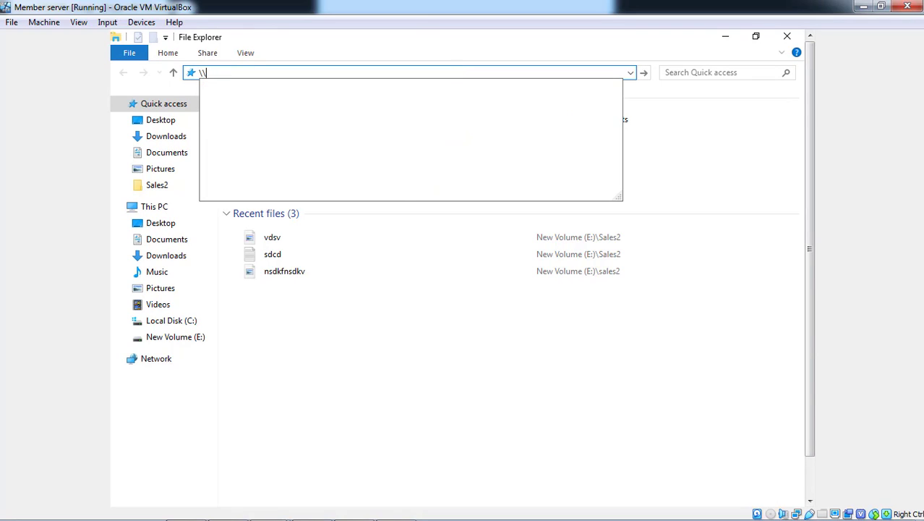
{"action": "type", "text": "tus"}
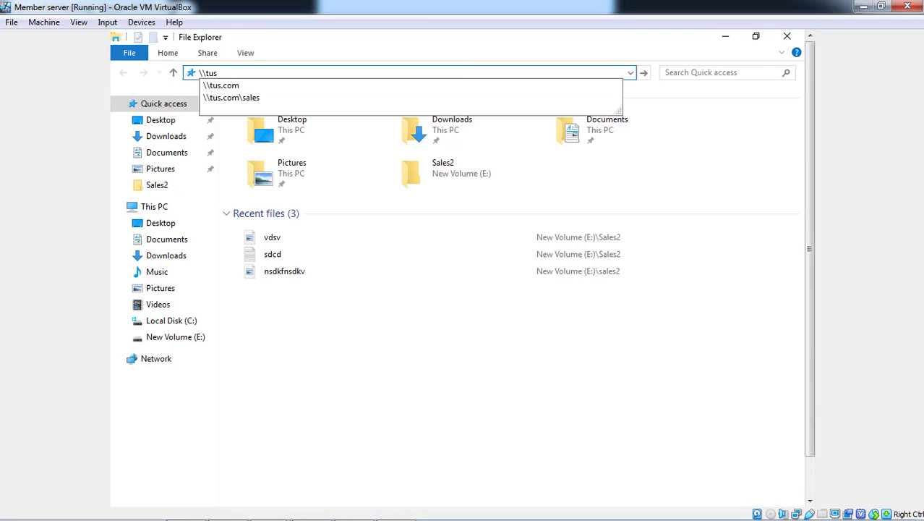
{"action": "key", "text": "Down"}
{"action": "key", "text": "Down"}
{"action": "key", "text": "Return"}
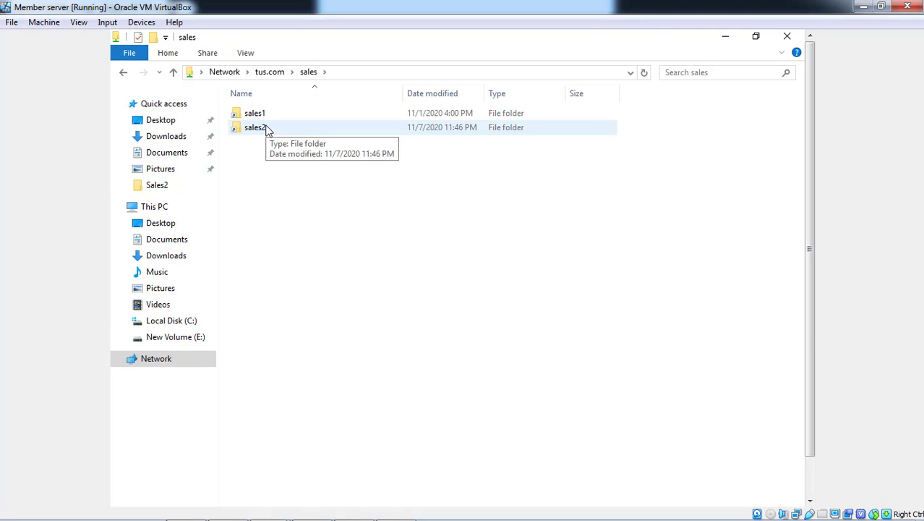
Look inside the sales2 folder of the namespace, return to the folder list, and close File Explorer
{"action": "left_click", "coordinate": [267, 129]}
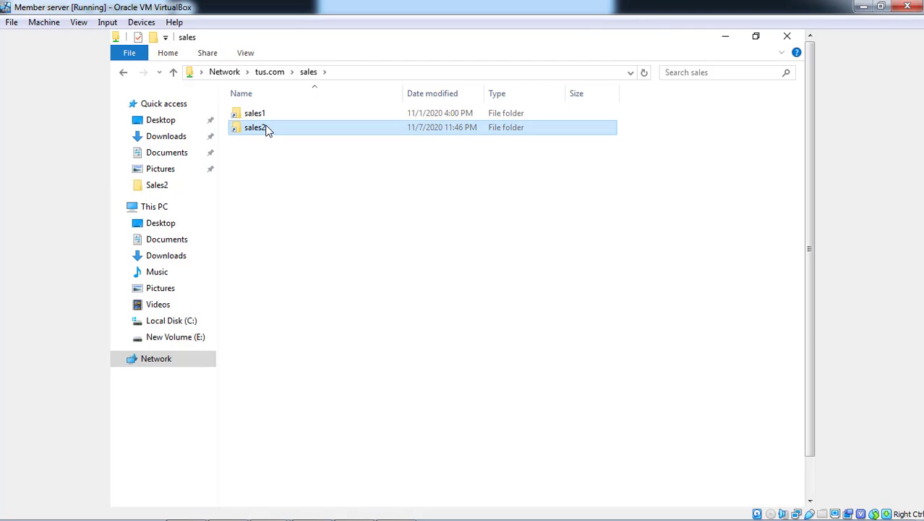
{"action": "double_click", "coordinate": [268, 130]}
{"action": "key", "text": "alt+Left"}
{"action": "key", "text": "shift+Up"}
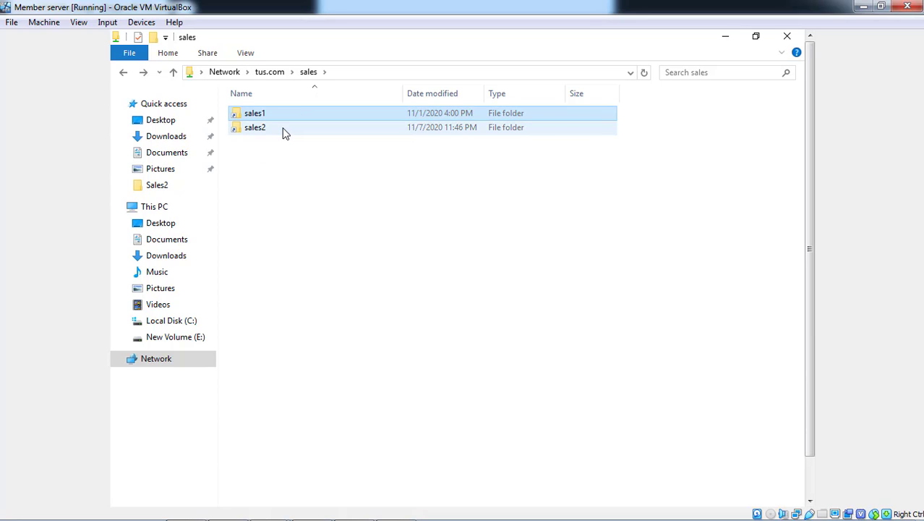
{"action": "left_click", "coordinate": [284, 131]}
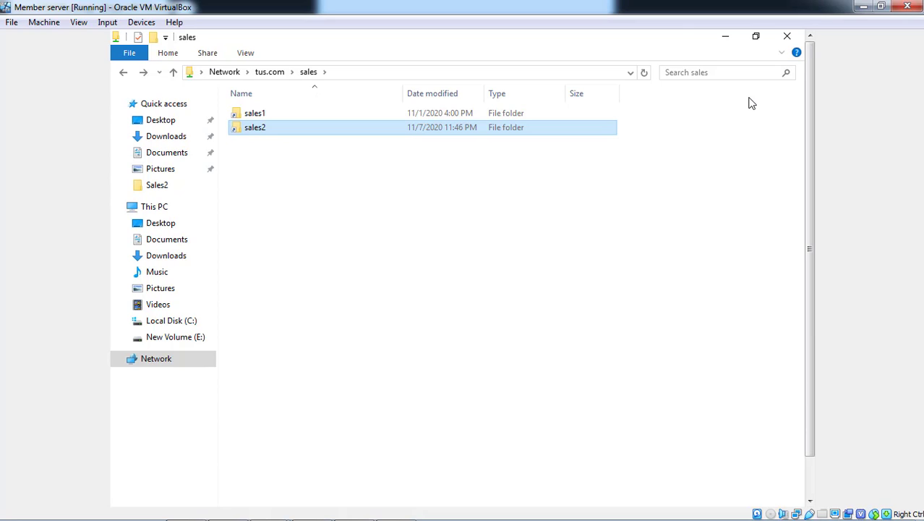
{"action": "left_click", "coordinate": [782, 44]}
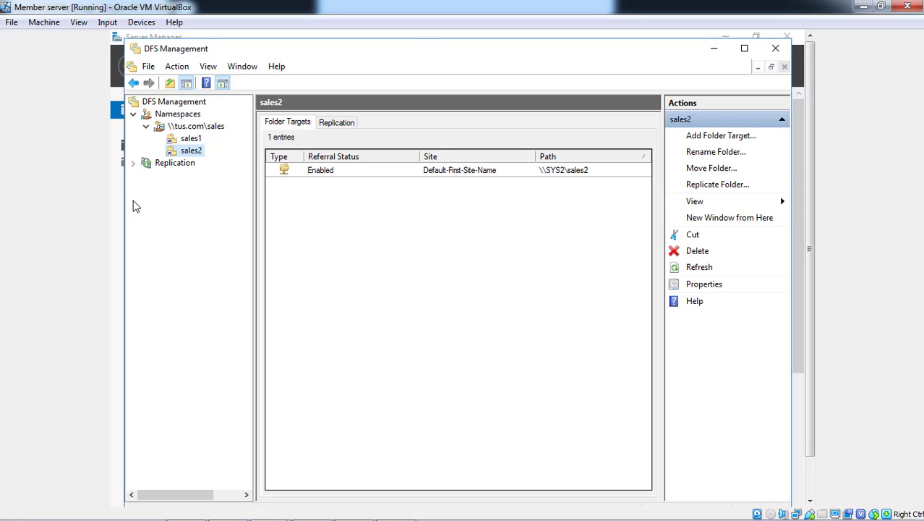
Review the Replication node and the folder targets of sales2 and sales1 in DFS Management
{"action": "left_click", "coordinate": [201, 140]}
{"action": "left_click", "coordinate": [190, 164]}
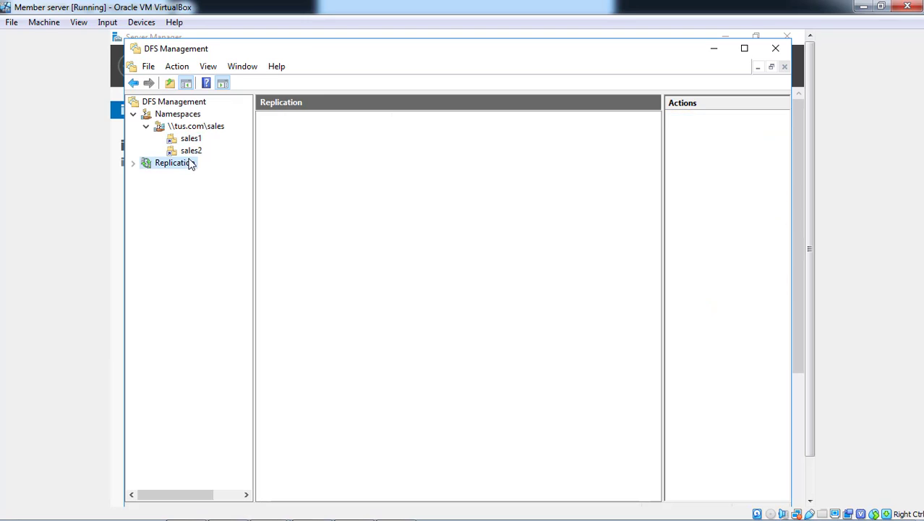
{"action": "left_click", "coordinate": [193, 152]}
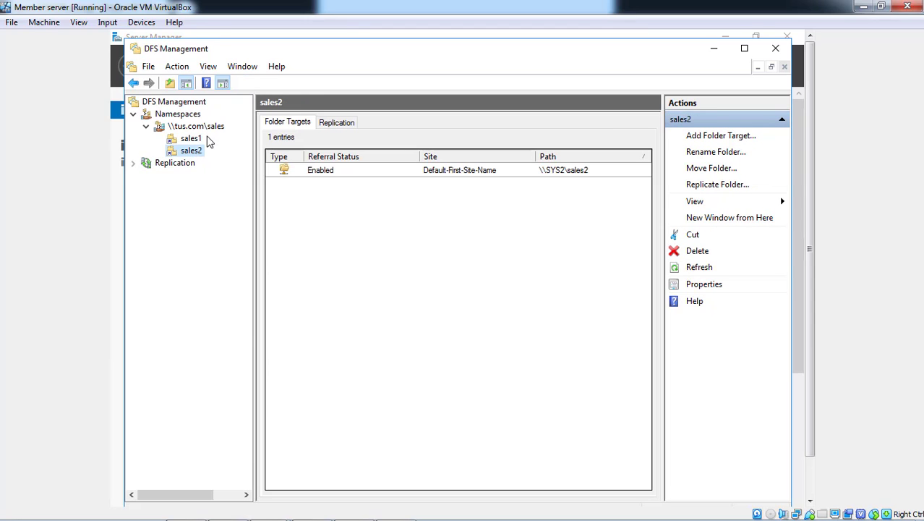
{"action": "left_click", "coordinate": [198, 139]}
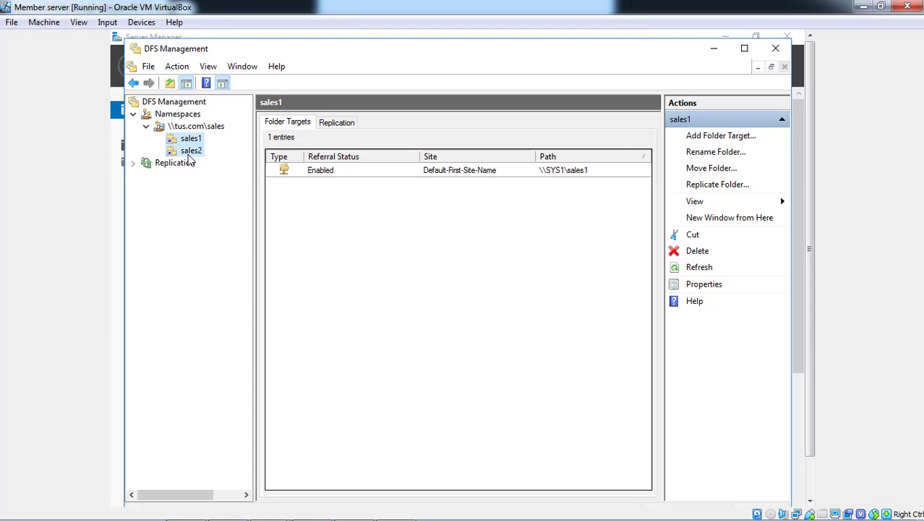
Start a new folder target for sales2 and check the computer name sys1 in tus.com for its server
{"action": "left_click", "coordinate": [190, 152]}
{"action": "left_click", "coordinate": [700, 137]}
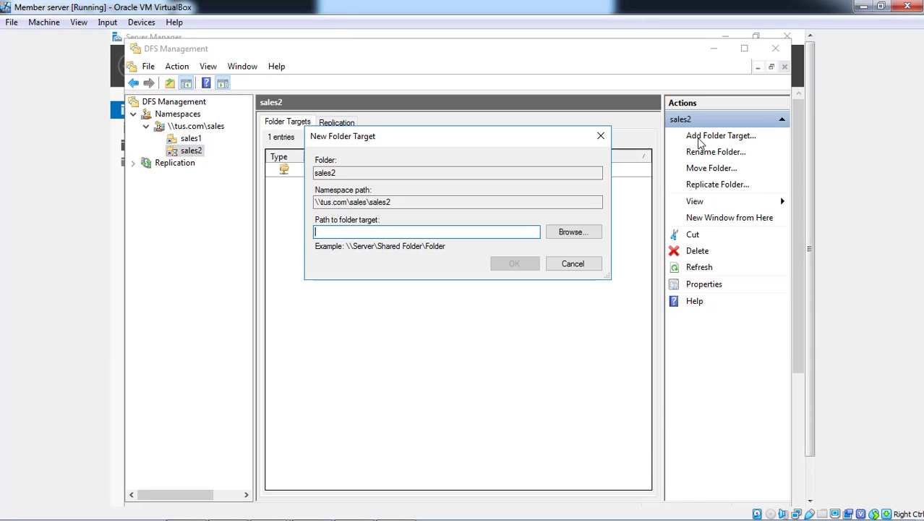
{"action": "left_click", "coordinate": [576, 233]}
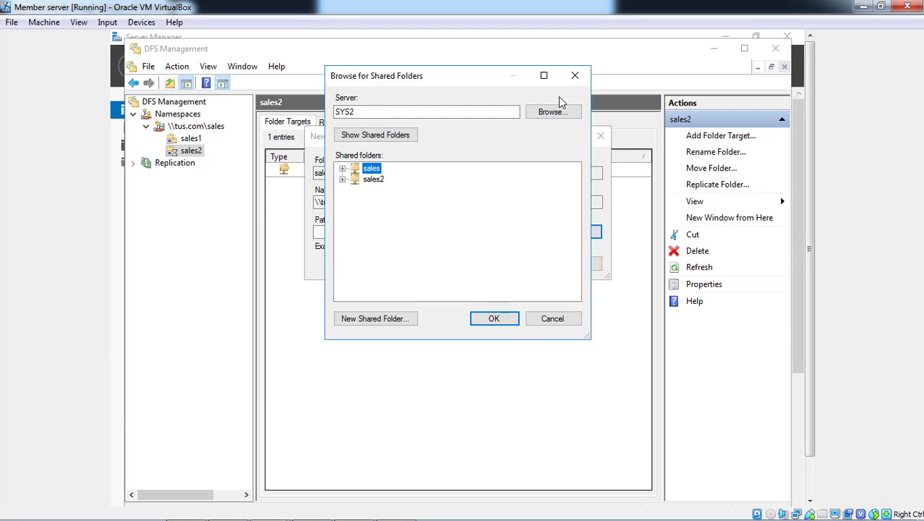
{"action": "left_click", "coordinate": [551, 112]}
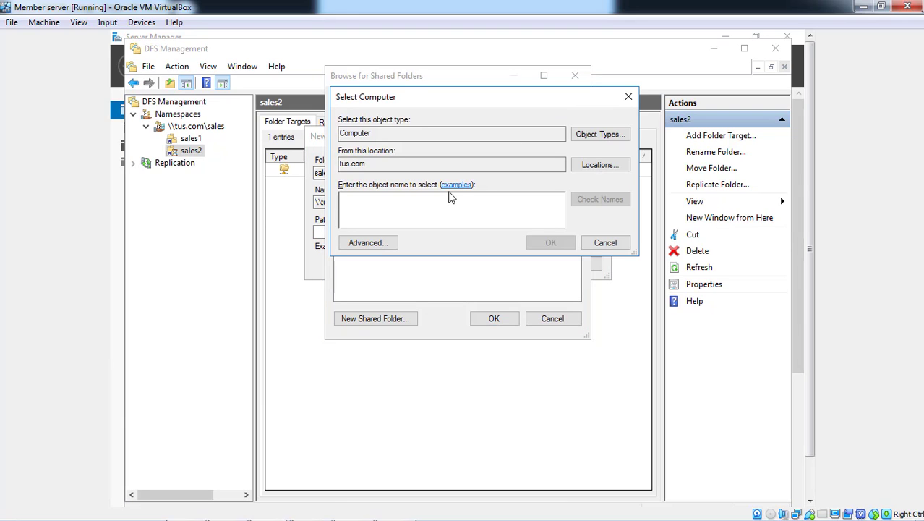
{"action": "type", "text": "sy1"}
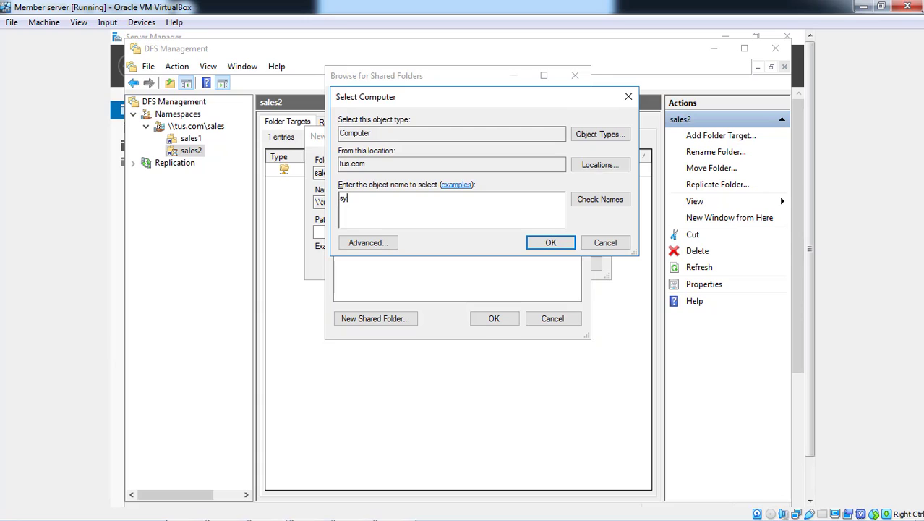
{"action": "key", "text": "BackSpace"}
{"action": "key", "text": "BackSpace"}
{"action": "type", "text": "ys1"}
{"action": "left_click", "coordinate": [586, 198]}
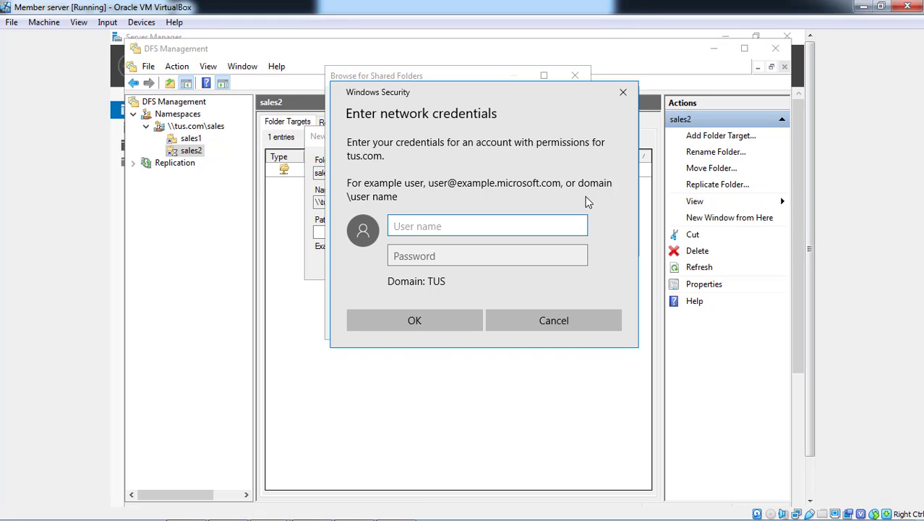
Try to authenticate to tus.com with the user name administraor and the account password
{"action": "type", "text": "ad"}
{"action": "type", "text": "ministra"}
{"action": "type", "text": "or"}
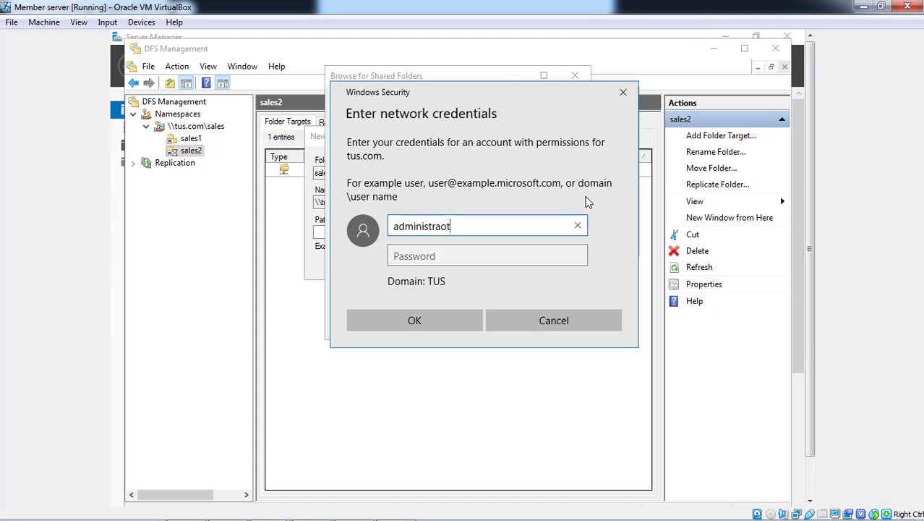
{"action": "key", "text": "BackSpace"}
{"action": "type", "text": "r"}
{"action": "key", "text": "Tab"}
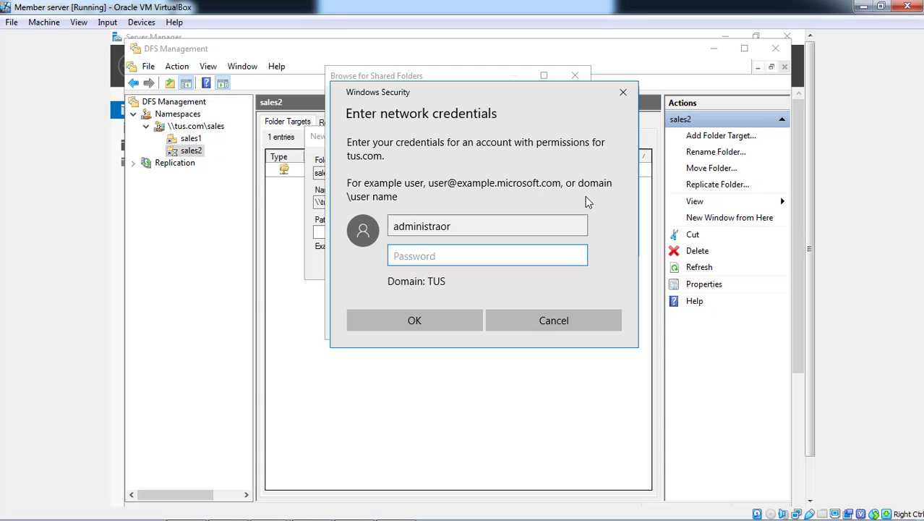
{"action": "type", "text": "Pa$sw0rd"}
{"action": "key", "text": "Return"}
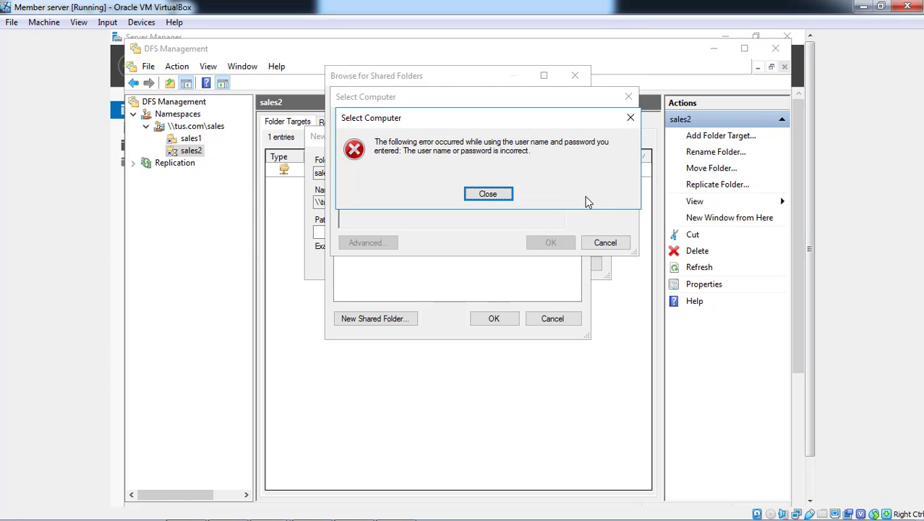
{"action": "left_click", "coordinate": [501, 196]}
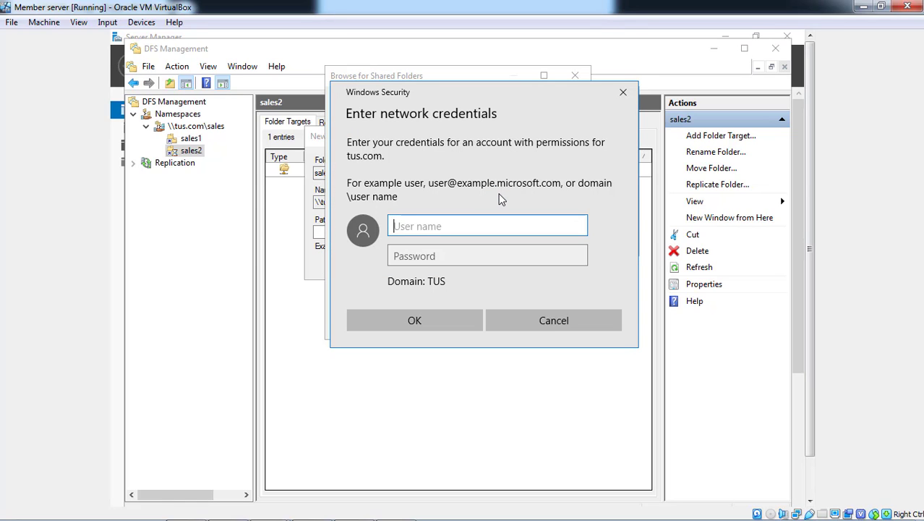
Authenticate to tus.com with the user name administrator and the account password, and accept SYS1 as the server to browse
{"action": "type", "text": "administrator"}
{"action": "key", "text": "Tab"}
{"action": "type", "text": "P"}
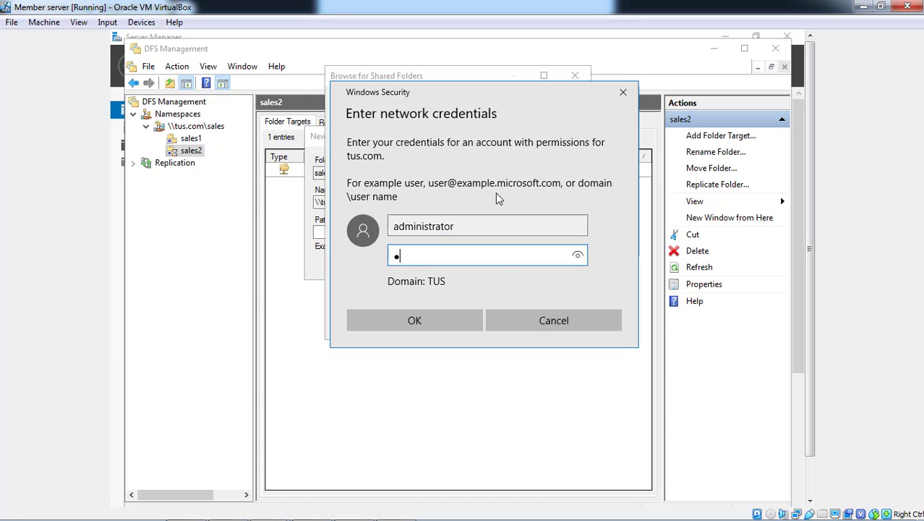
{"action": "key", "text": "BackSpace"}
{"action": "type", "text": "Password1"}
{"action": "key", "text": "Return"}
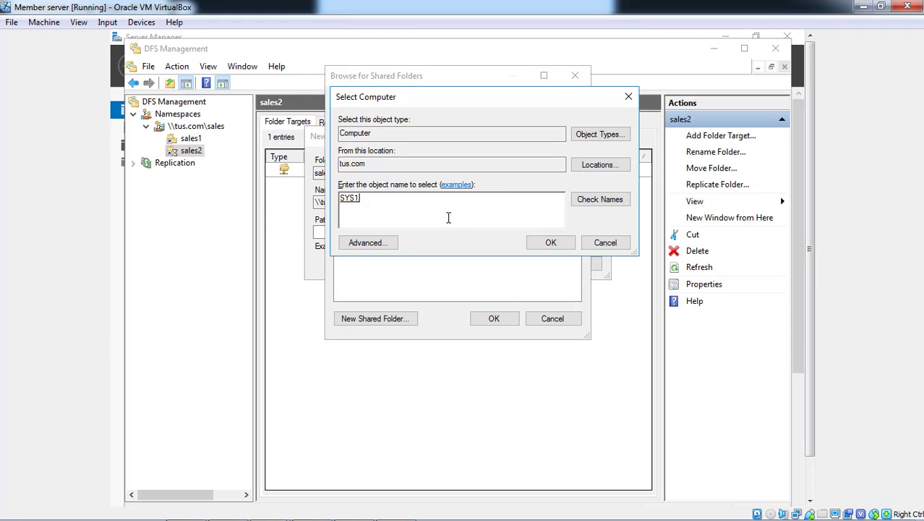
{"action": "left_click", "coordinate": [541, 242]}
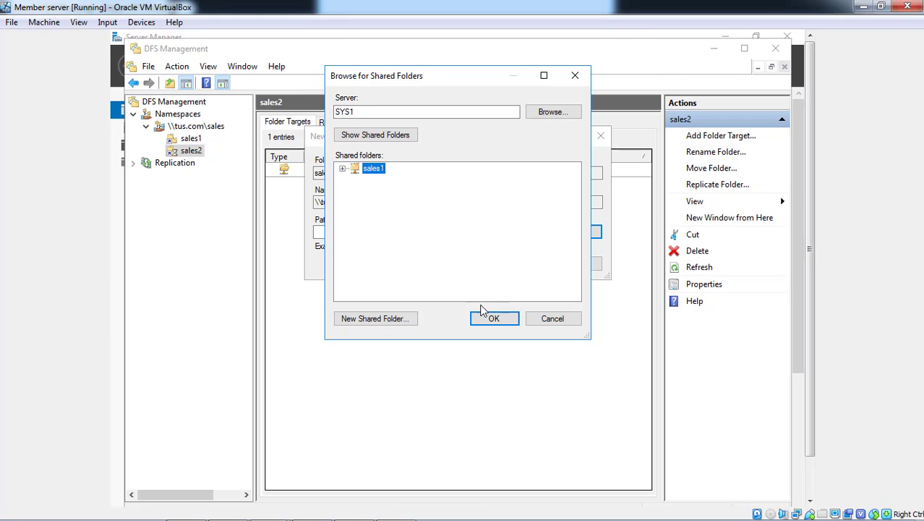
Add \\SYS1\sales1 as a folder target of sales2 and agree to create a replication group for the targets
{"action": "left_click", "coordinate": [494, 322]}
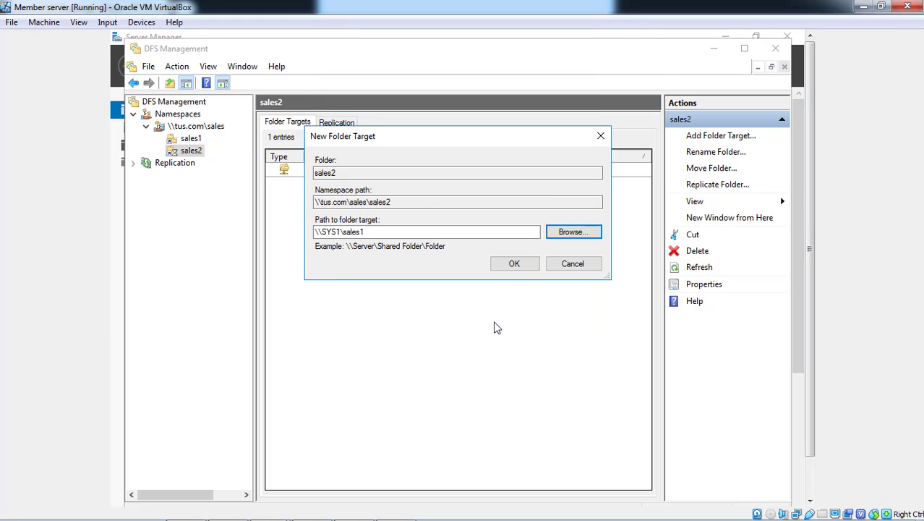
{"action": "left_click", "coordinate": [515, 264]}
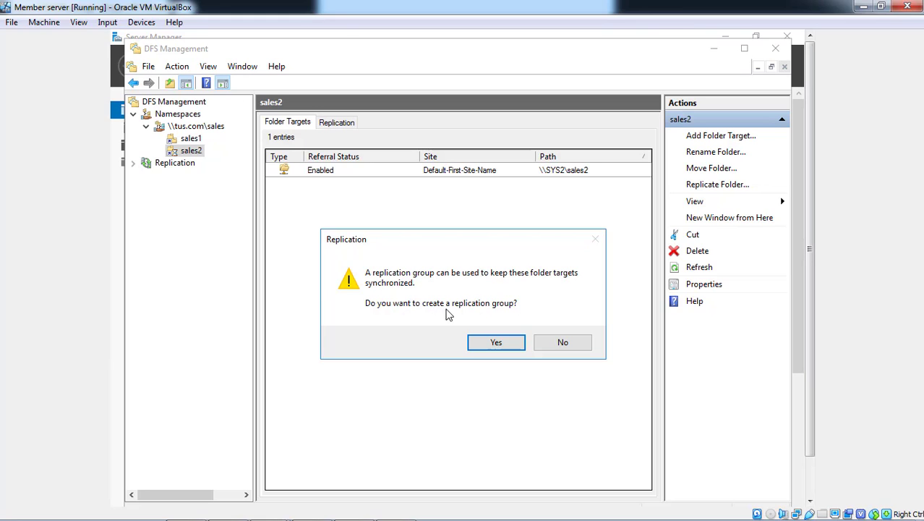
{"action": "left_click", "coordinate": [480, 344]}
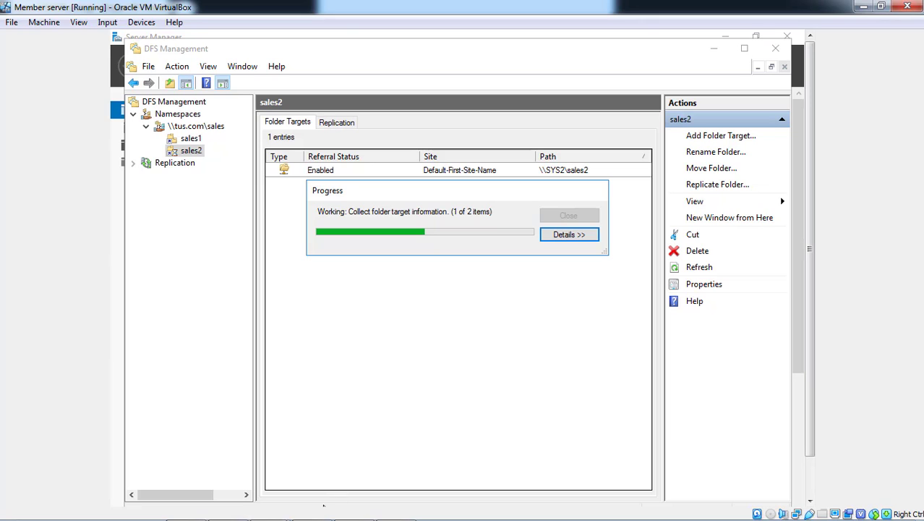
{"action": "mouse_move", "coordinate": [267, 512]}
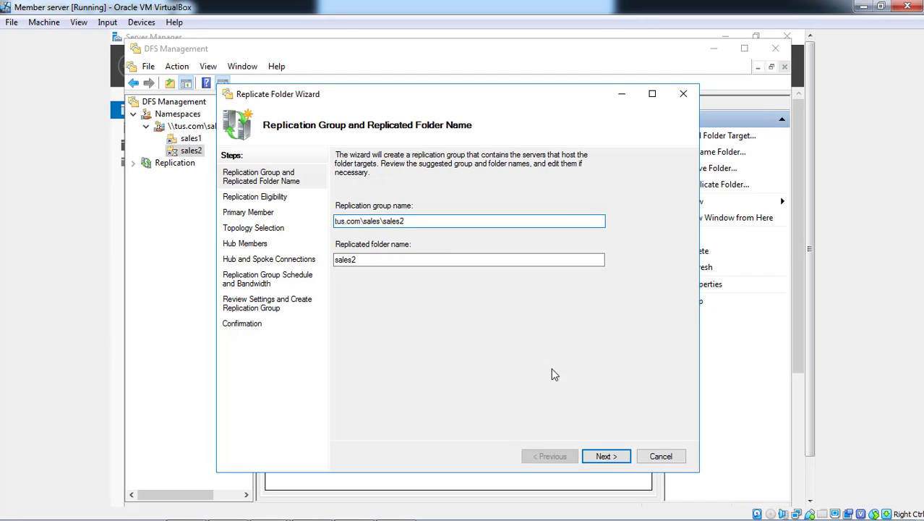
Accept the replication group name tus.com\sales\sales2 and replicated folder name sales2, and set SYS2 as the primary member
{"action": "left_click", "coordinate": [600, 459]}
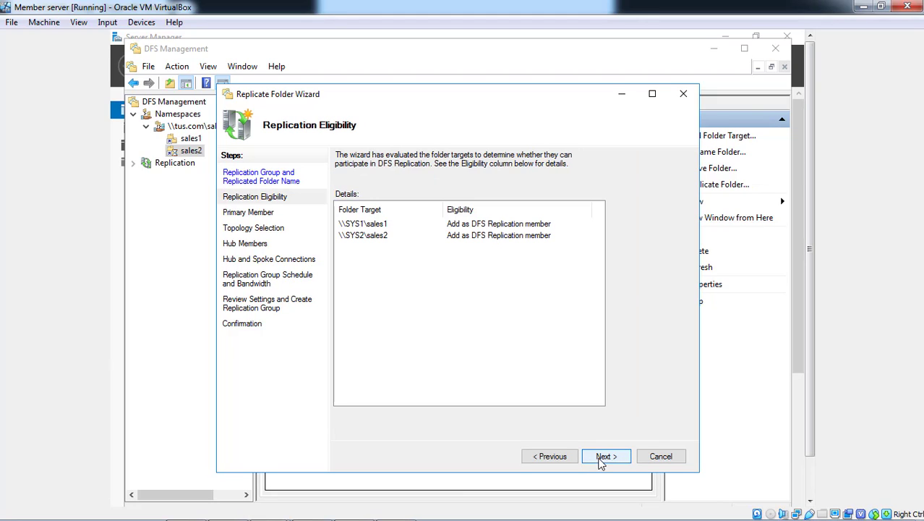
{"action": "left_click", "coordinate": [599, 460]}
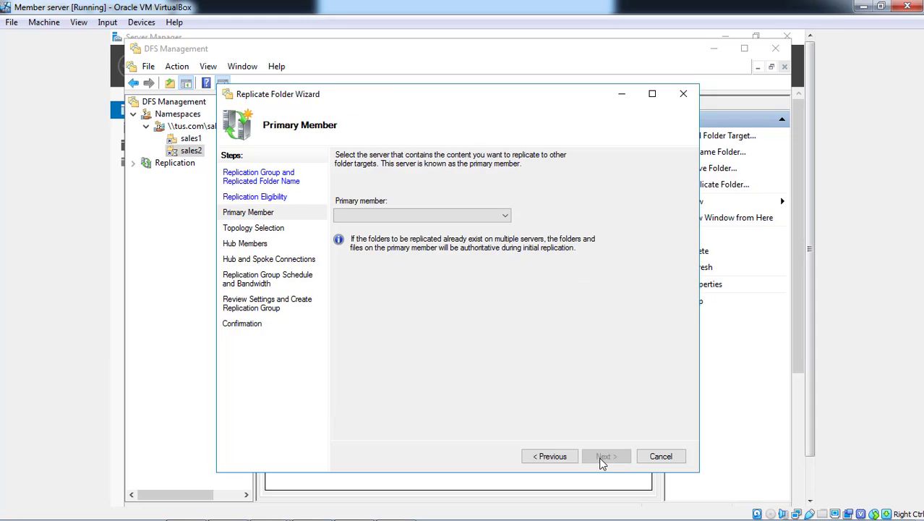
{"action": "left_click", "coordinate": [469, 217]}
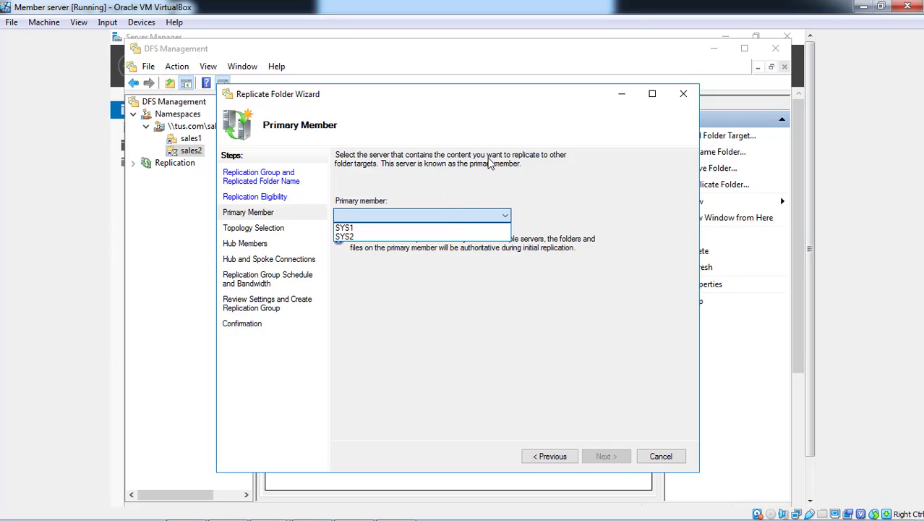
{"action": "left_click", "coordinate": [408, 238]}
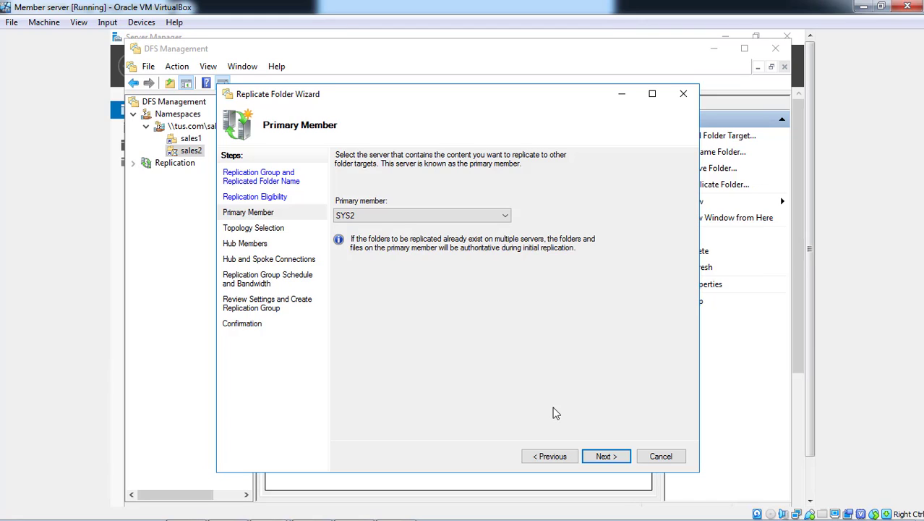
{"action": "left_click", "coordinate": [605, 457]}
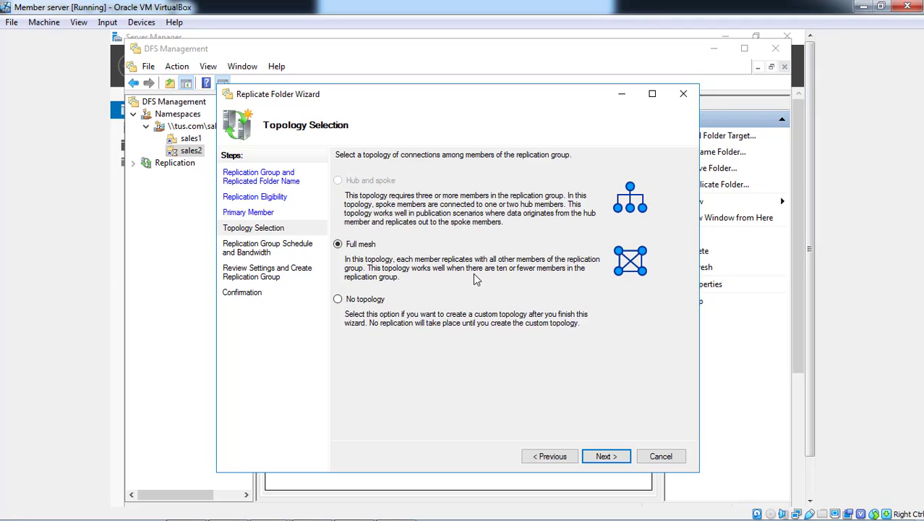
Create the replication group with full mesh topology and continuous replication at Full bandwidth, and close the wizard, acknowledging the replication delay
{"action": "left_click", "coordinate": [614, 463]}
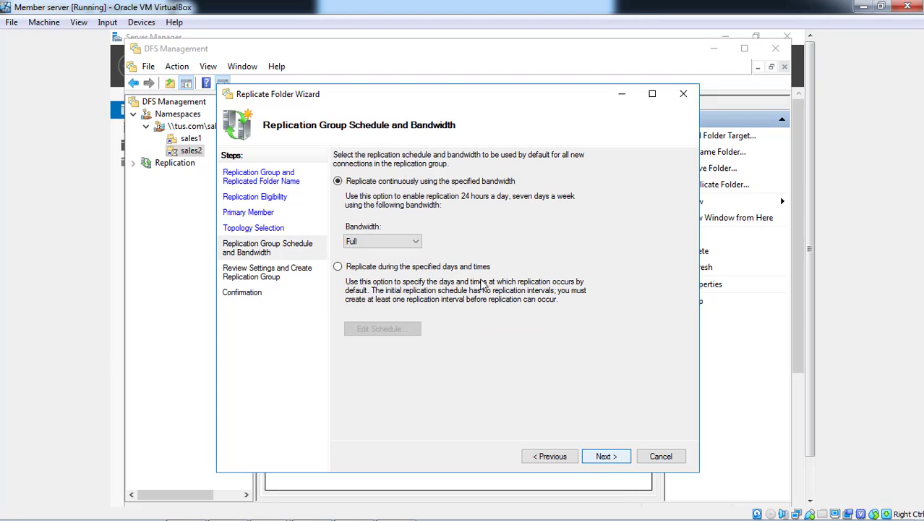
{"action": "left_click", "coordinate": [387, 241]}
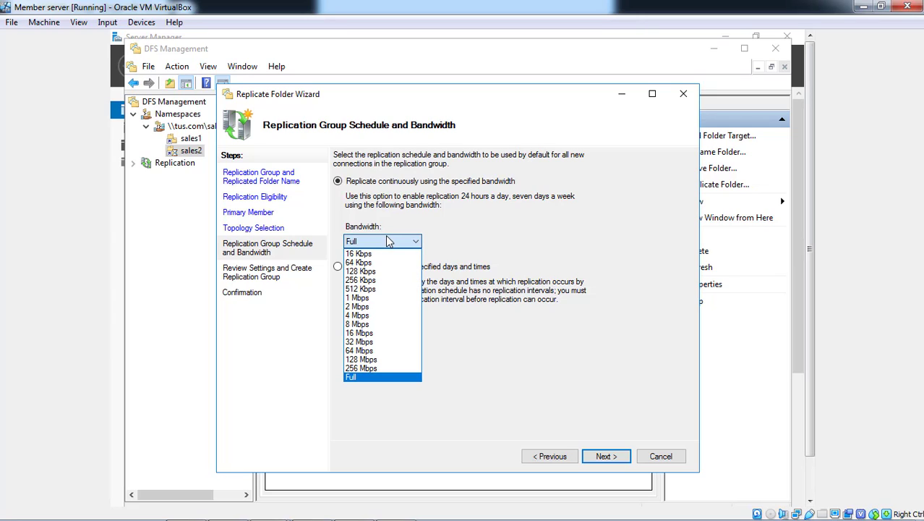
{"action": "left_click", "coordinate": [386, 236]}
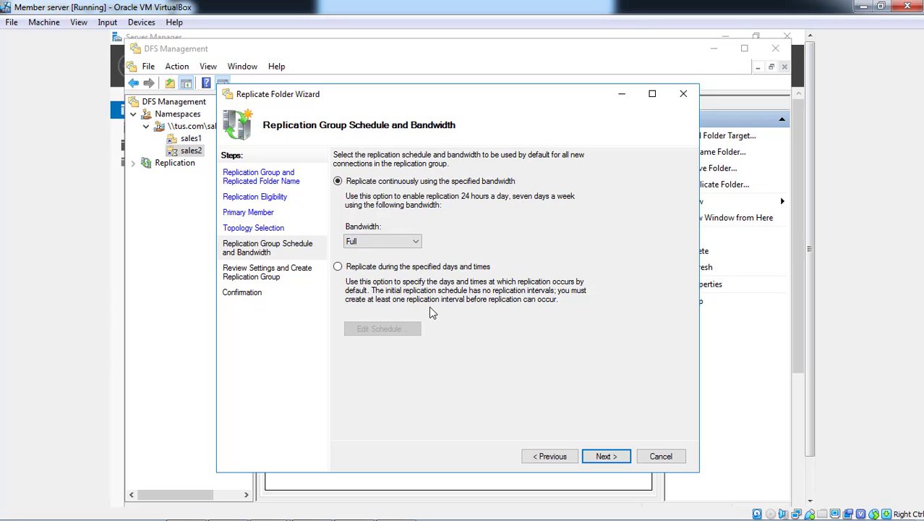
{"action": "left_click", "coordinate": [613, 456]}
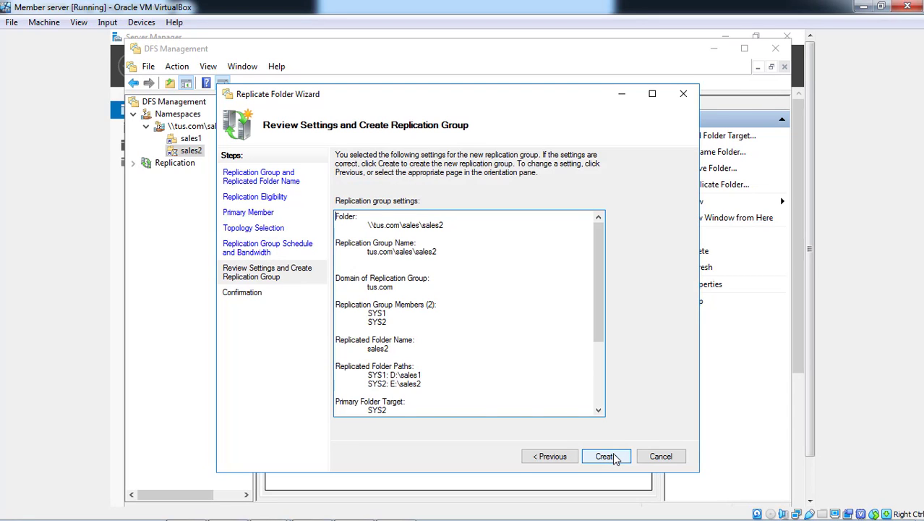
{"action": "left_click", "coordinate": [613, 456]}
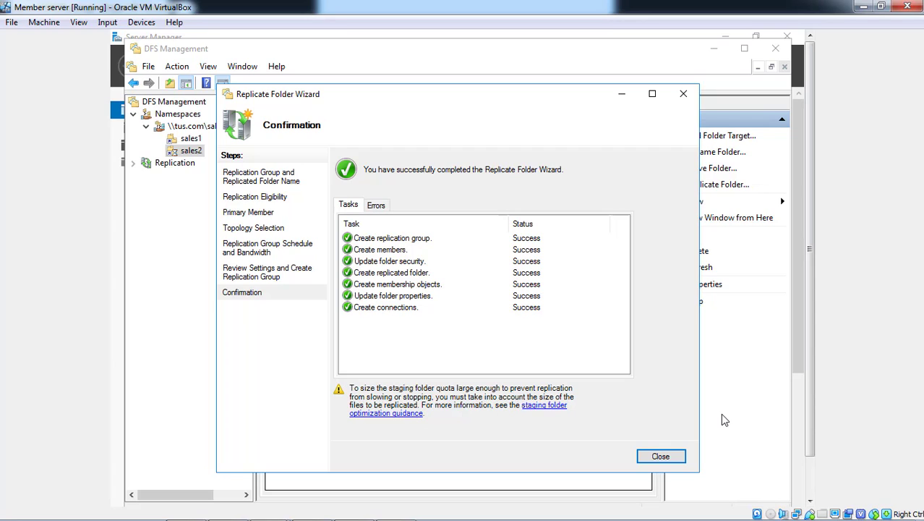
{"action": "left_click", "coordinate": [678, 456]}
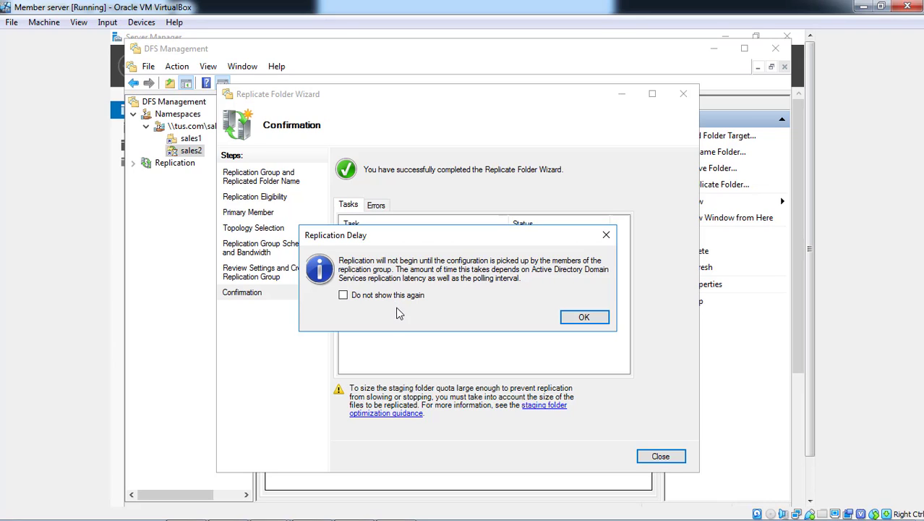
{"action": "left_click", "coordinate": [570, 316]}
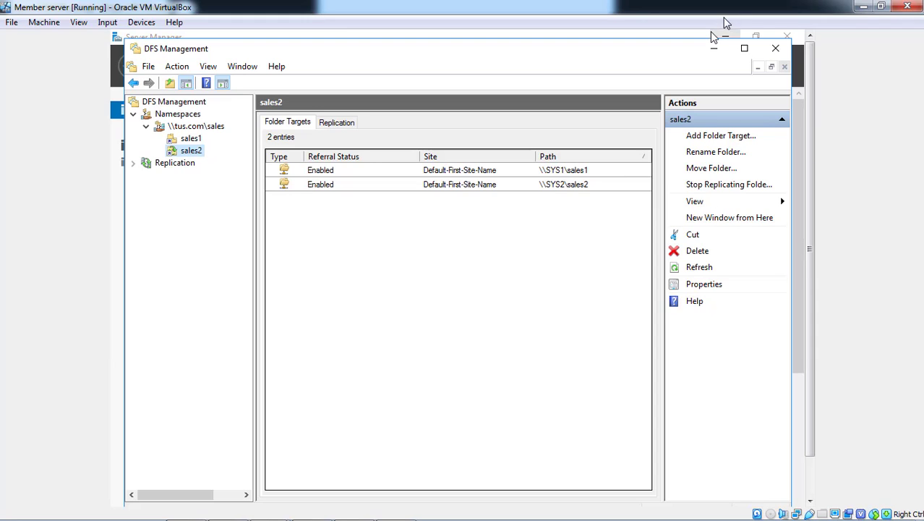
Close the DFS Management window showing the sales2 folder targets and refresh the Server Manager dashboard
{"action": "left_click", "coordinate": [403, 182]}
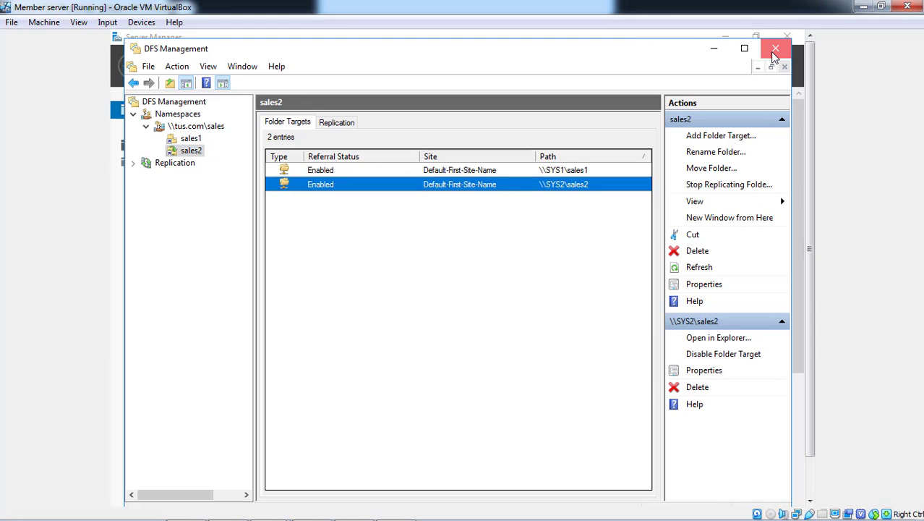
{"action": "left_click", "coordinate": [773, 54]}
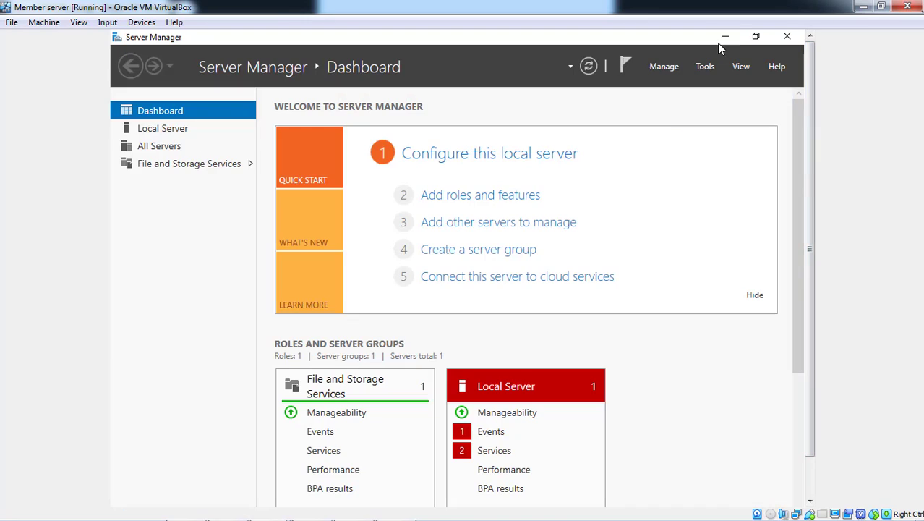
{"action": "left_click", "coordinate": [586, 71]}
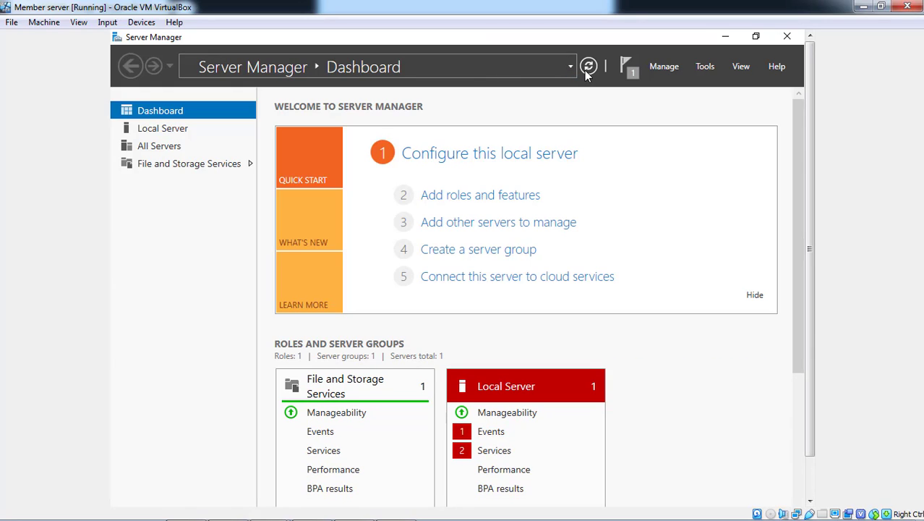
{"action": "left_click", "coordinate": [586, 71]}
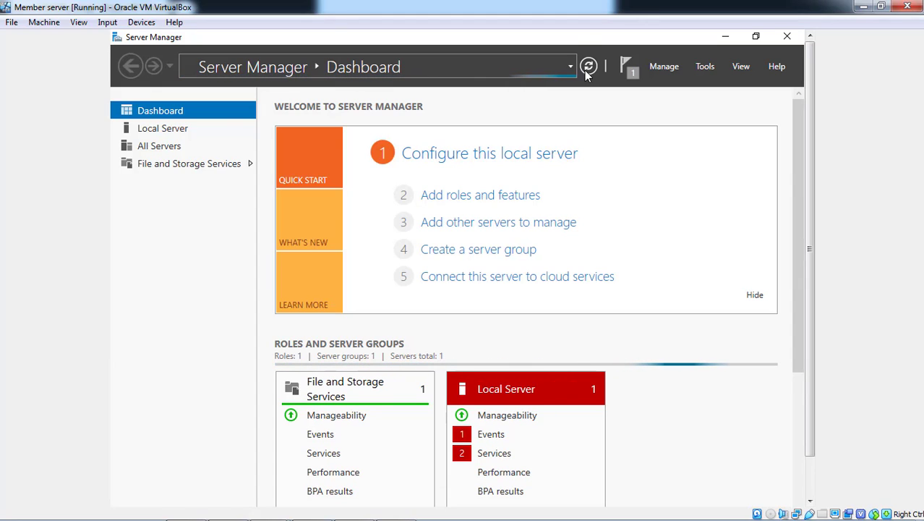
{"action": "left_click", "coordinate": [587, 71]}
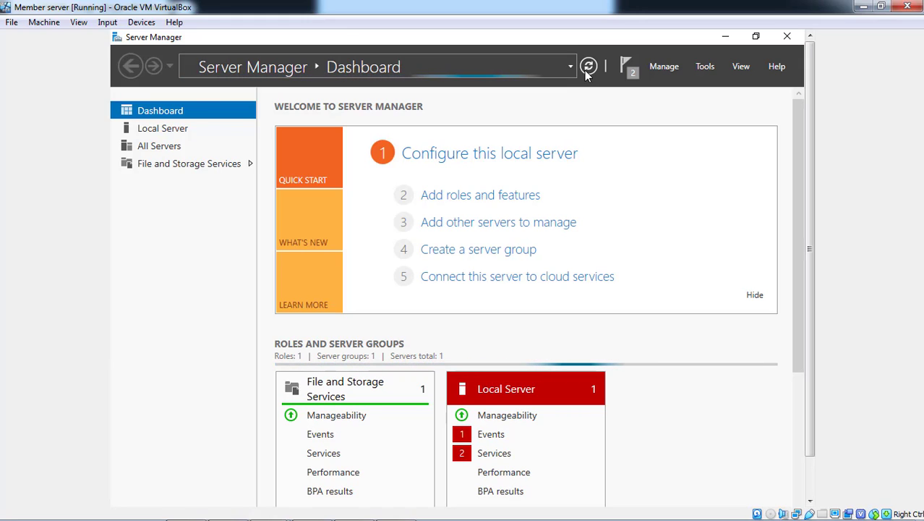
Switch to the other open DFS Management window, check its Replication node and close that window
{"action": "left_click", "coordinate": [812, 459]}
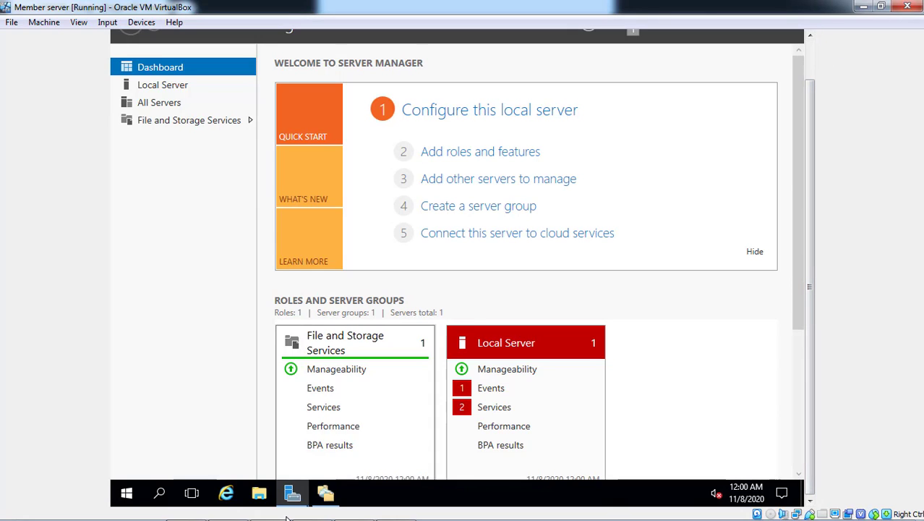
{"action": "left_click", "coordinate": [327, 495]}
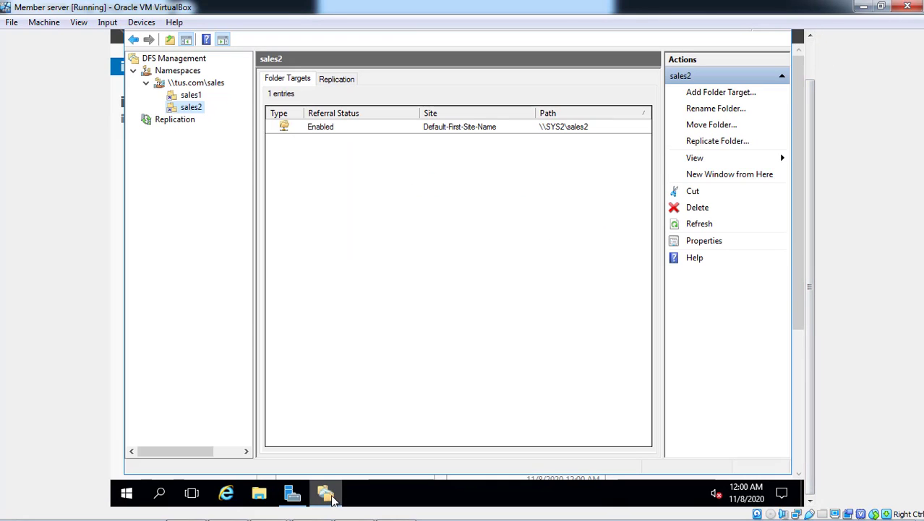
{"action": "left_click", "coordinate": [168, 121]}
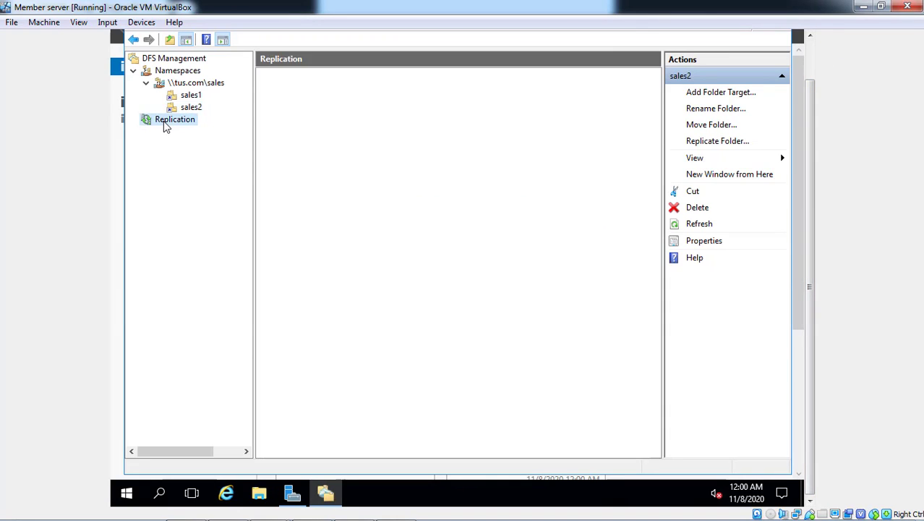
{"action": "left_click", "coordinate": [811, 65]}
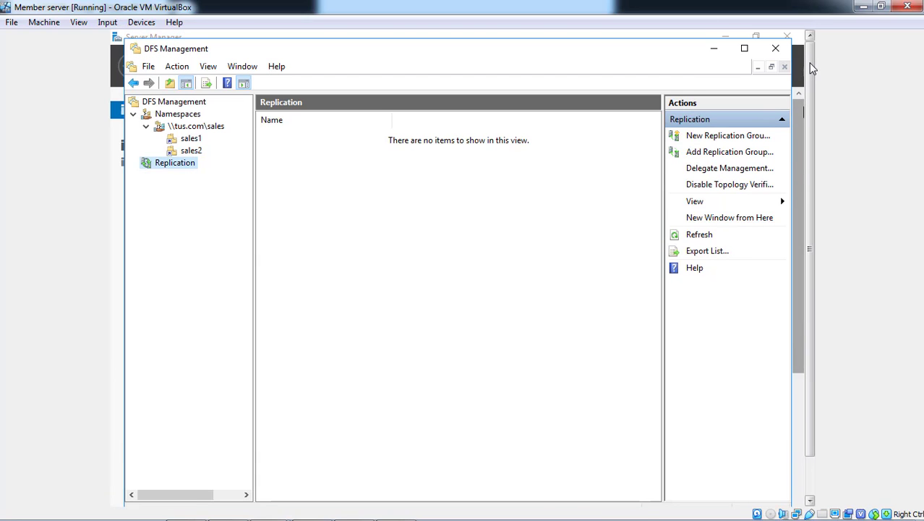
{"action": "left_click", "coordinate": [787, 60]}
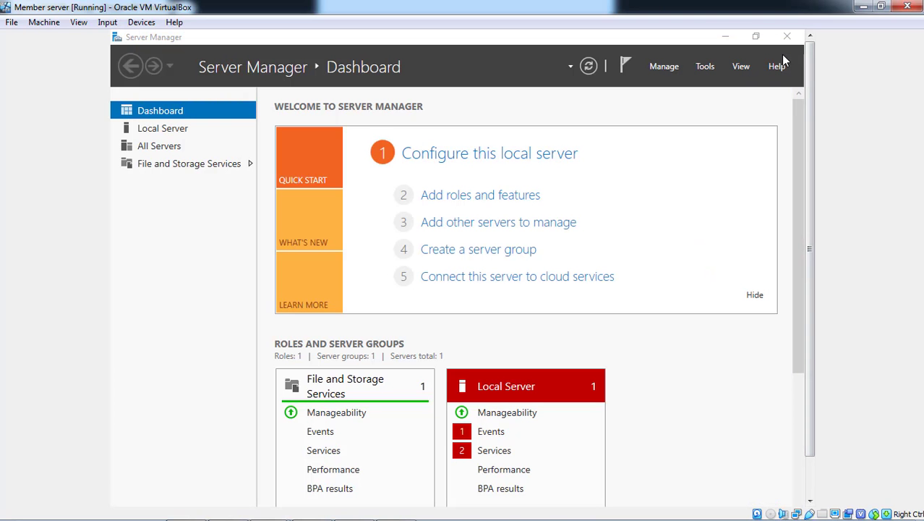
Reopen DFS Management, review the memberships of the tus.com\sales\sales2 replication group and expand the \\tus.com\sales namespace
{"action": "left_click", "coordinate": [713, 71]}
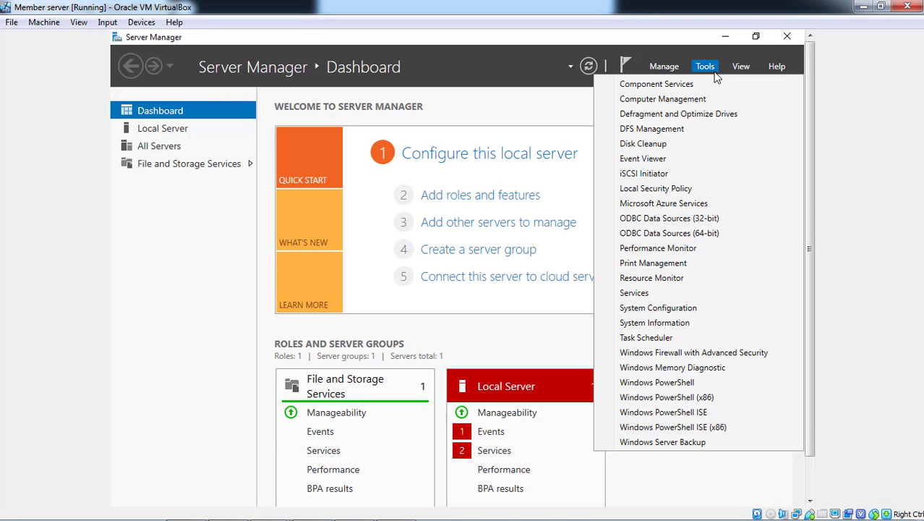
{"action": "left_click", "coordinate": [693, 129]}
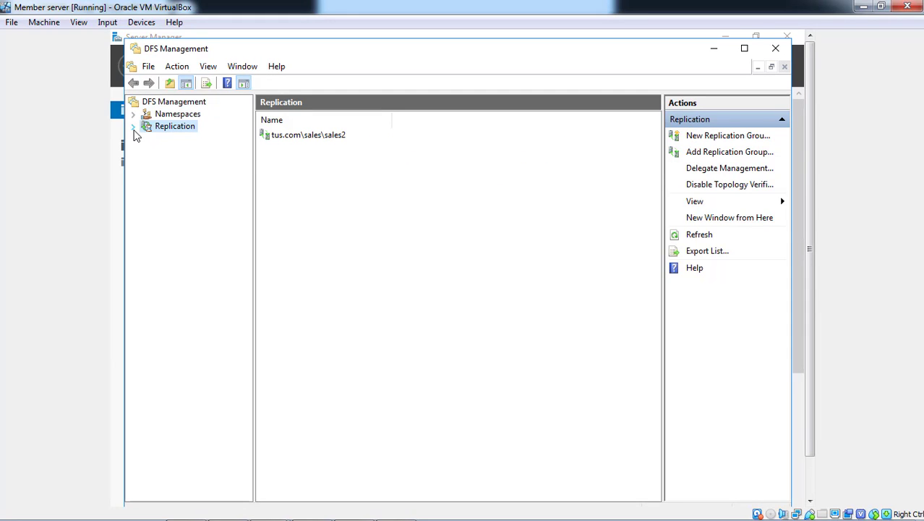
{"action": "left_click", "coordinate": [133, 127]}
{"action": "left_click", "coordinate": [206, 143]}
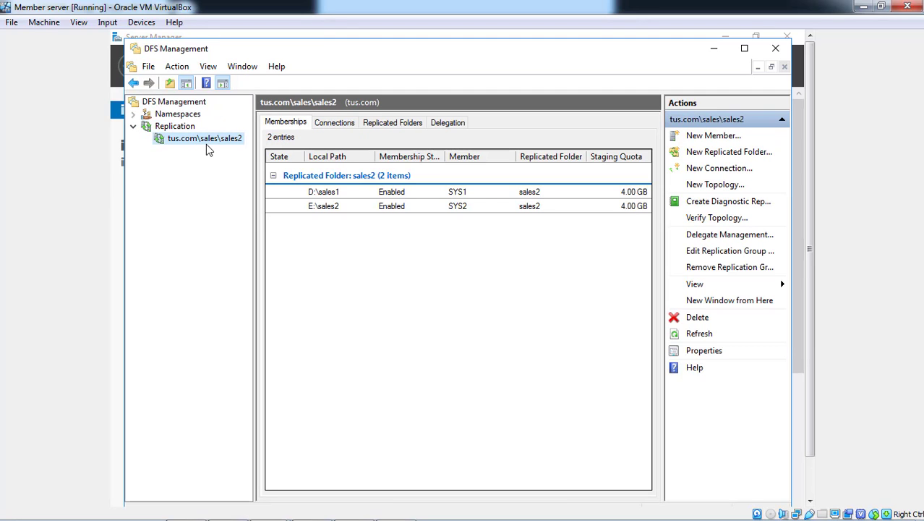
{"action": "left_click", "coordinate": [133, 115]}
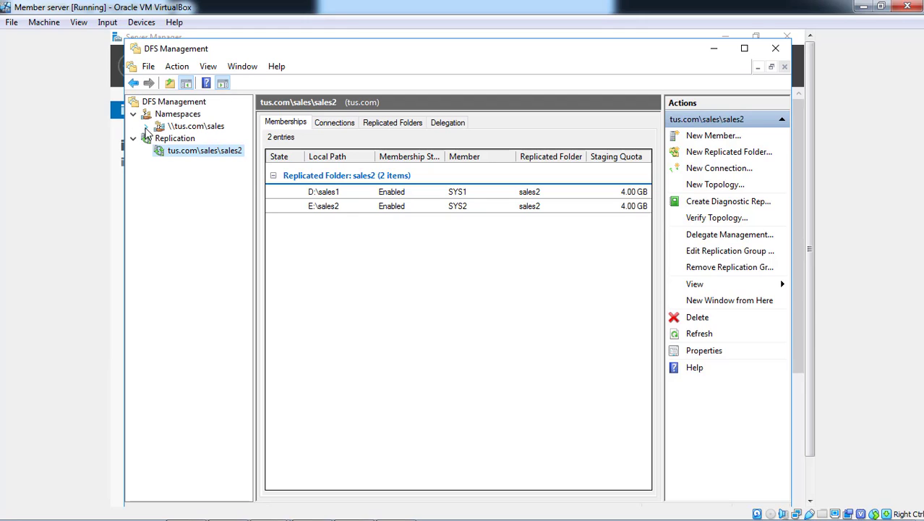
{"action": "left_click", "coordinate": [146, 127]}
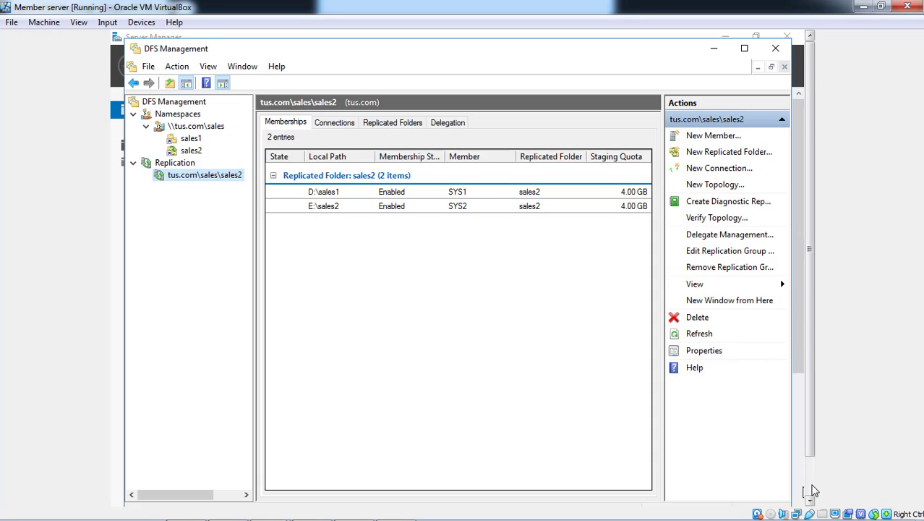
Switch back to Server Manager and refresh its dashboard again
{"action": "left_click", "coordinate": [812, 486]}
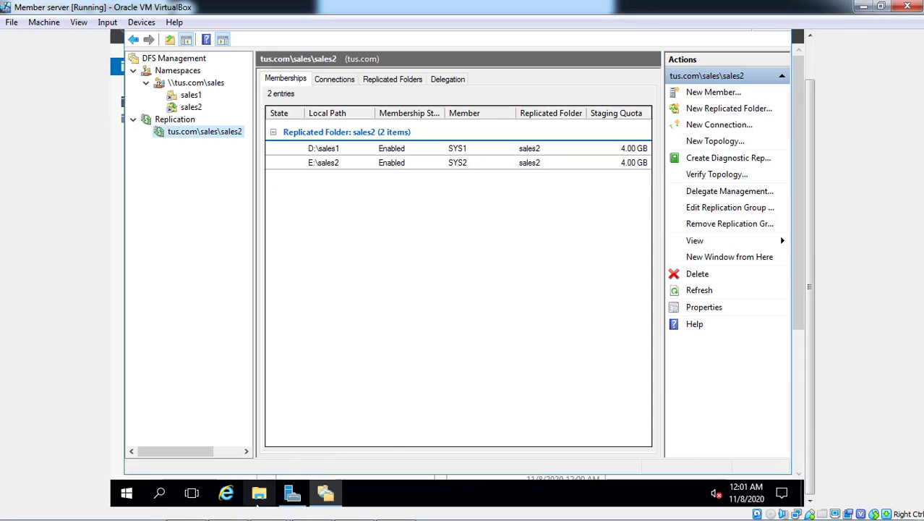
{"action": "left_click", "coordinate": [289, 498]}
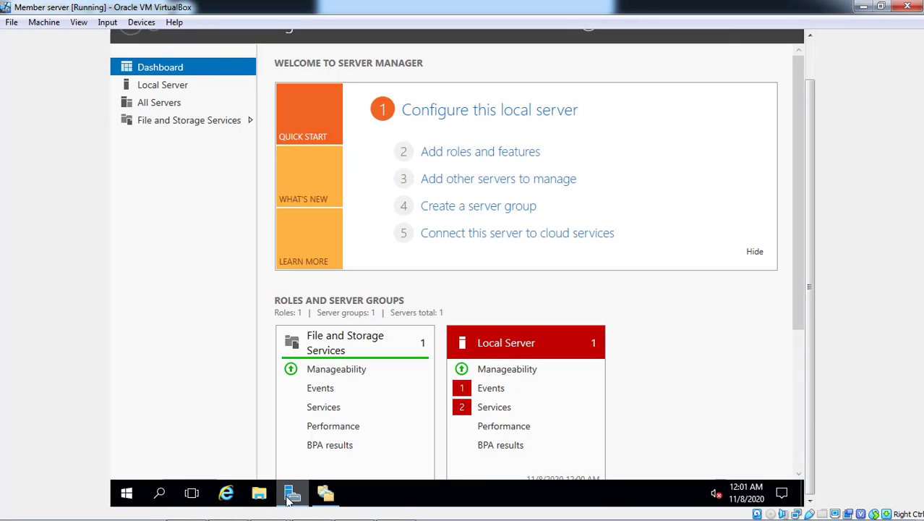
{"action": "left_click", "coordinate": [809, 63]}
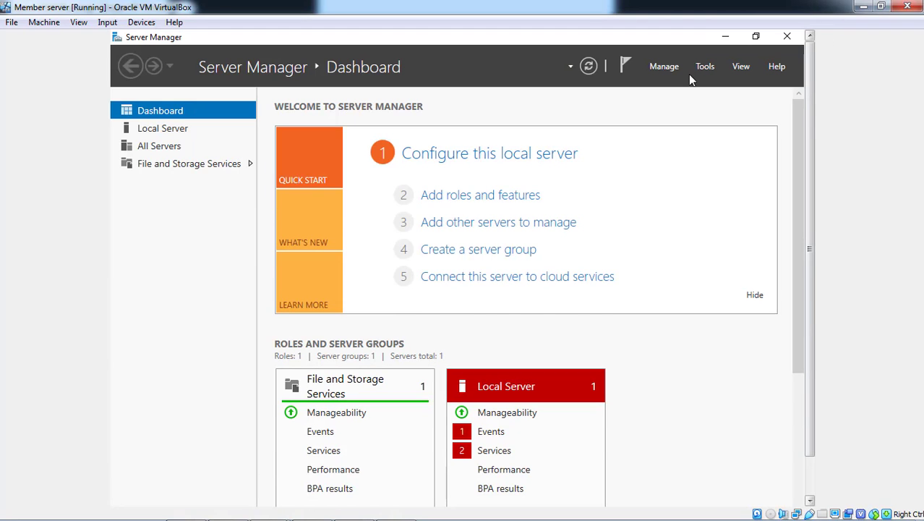
{"action": "left_click", "coordinate": [587, 65]}
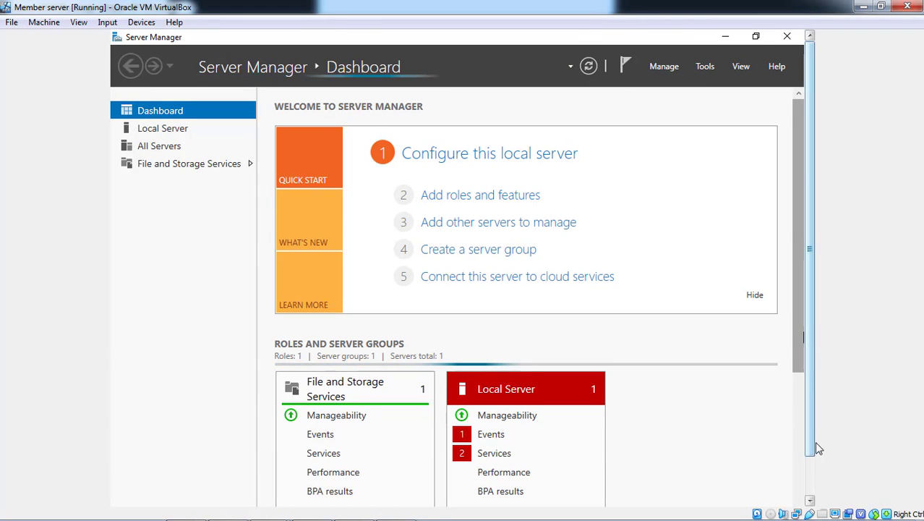
Switch to the server 2016 virtual machine and refresh its Server Manager dashboard
{"action": "left_click", "coordinate": [809, 485]}
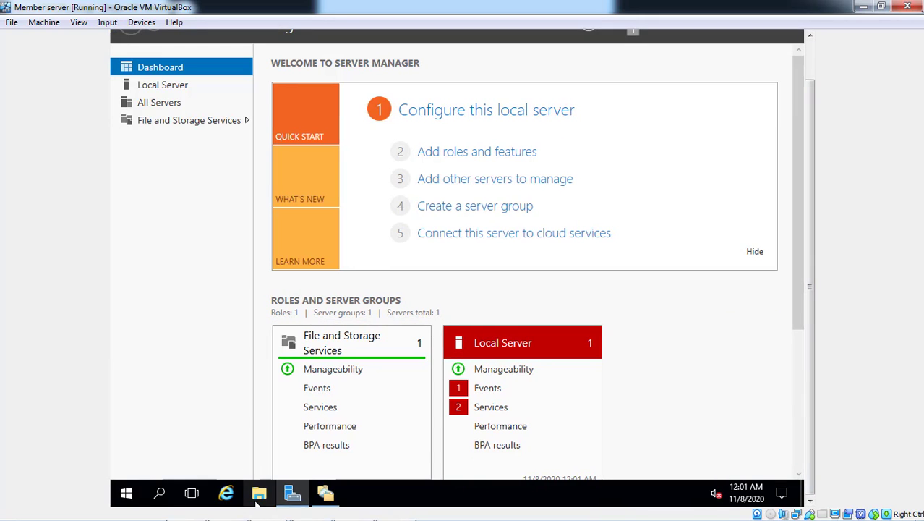
{"action": "mouse_move", "coordinate": [269, 508]}
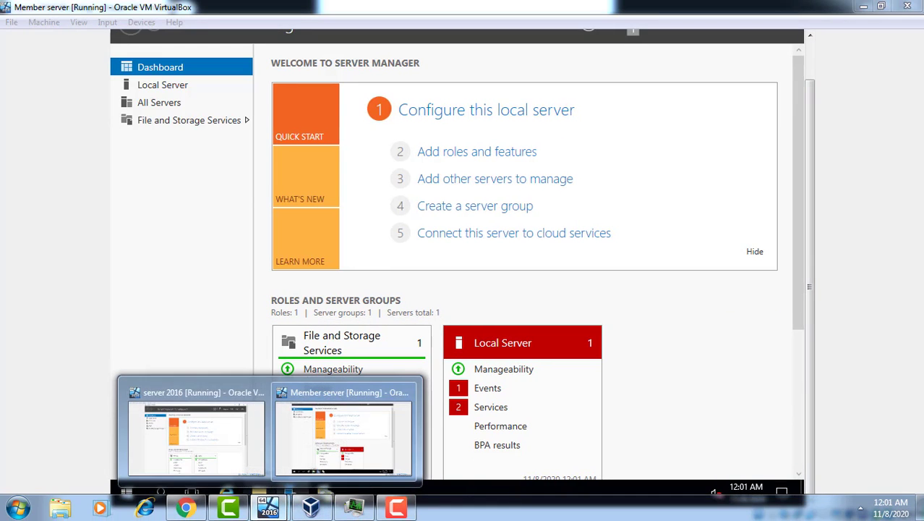
{"action": "left_click", "coordinate": [189, 432]}
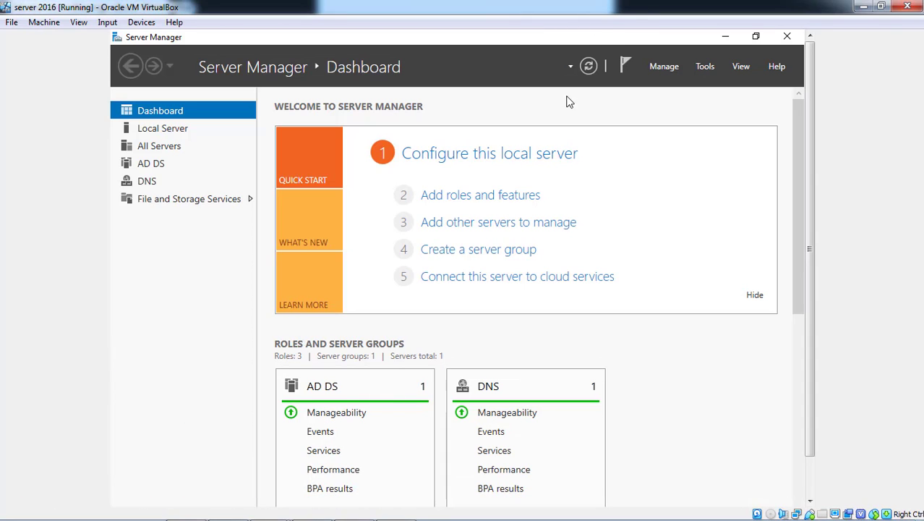
{"action": "left_click", "coordinate": [589, 69]}
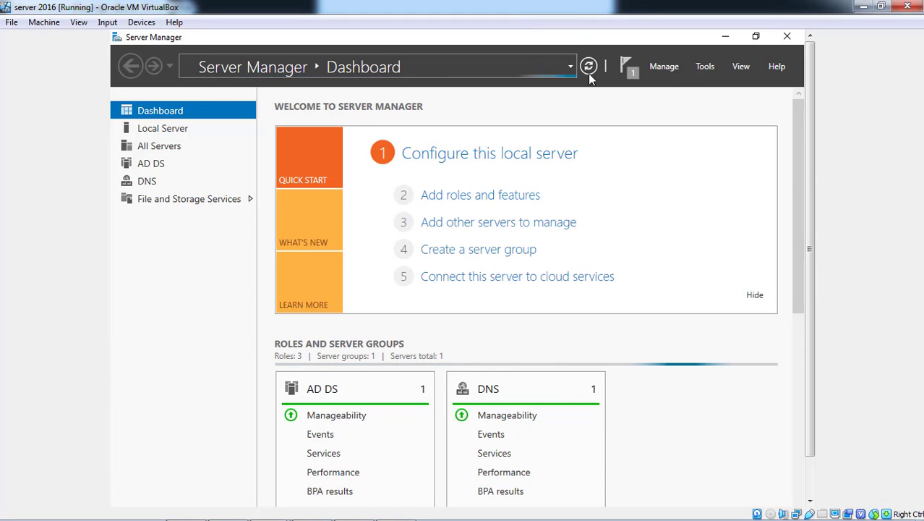
Check the contents of the Sales1 folder on Local Disk (D:) in File Explorer, then close the window
{"action": "left_click", "coordinate": [812, 485]}
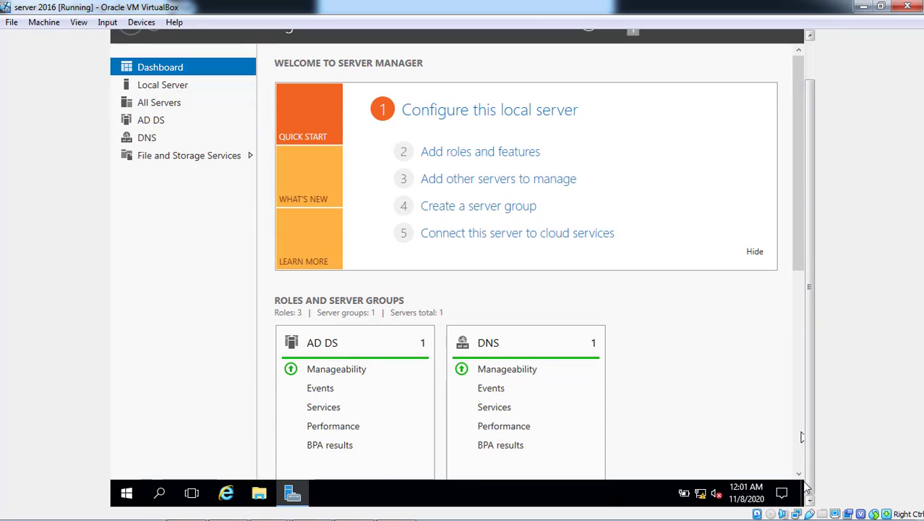
{"action": "left_click", "coordinate": [265, 497]}
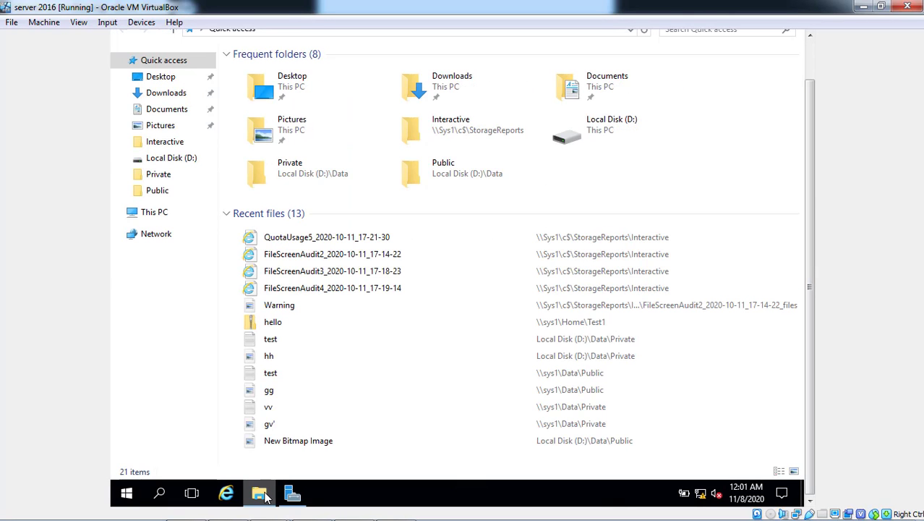
{"action": "left_click", "coordinate": [162, 212]}
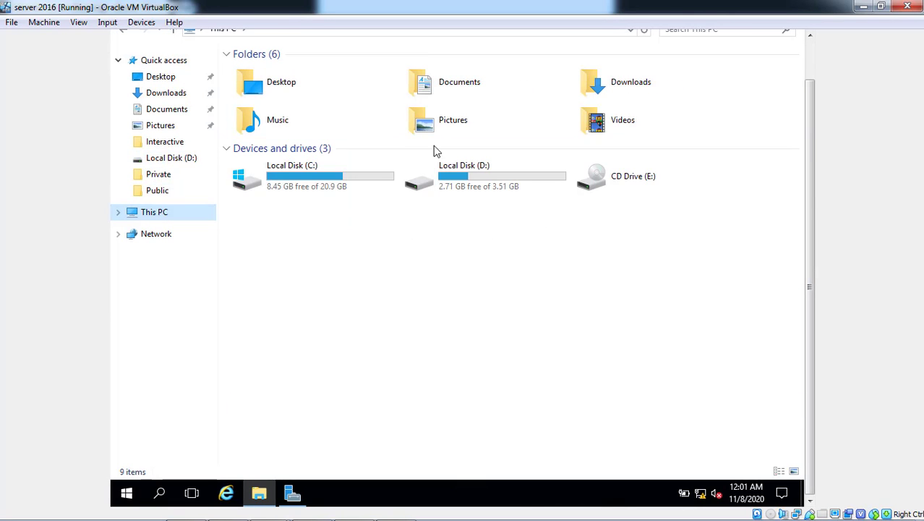
{"action": "left_click", "coordinate": [454, 184]}
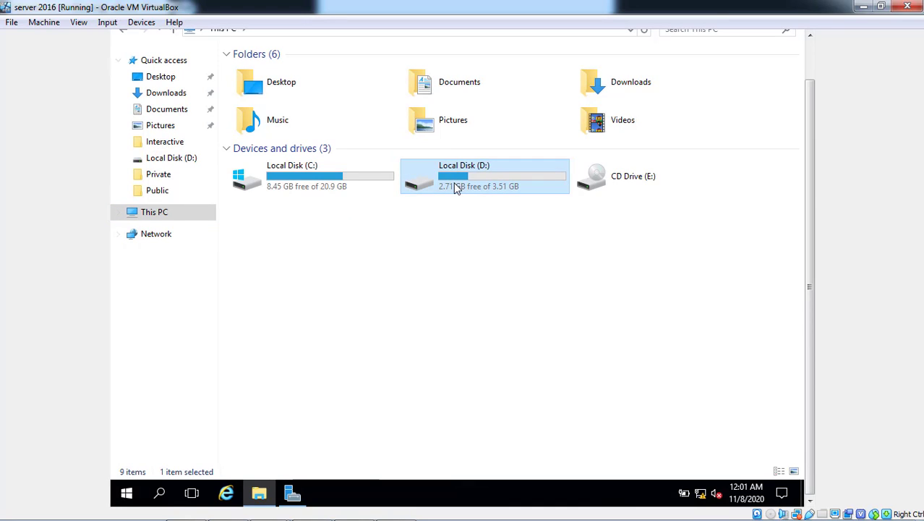
{"action": "double_click", "coordinate": [456, 187]}
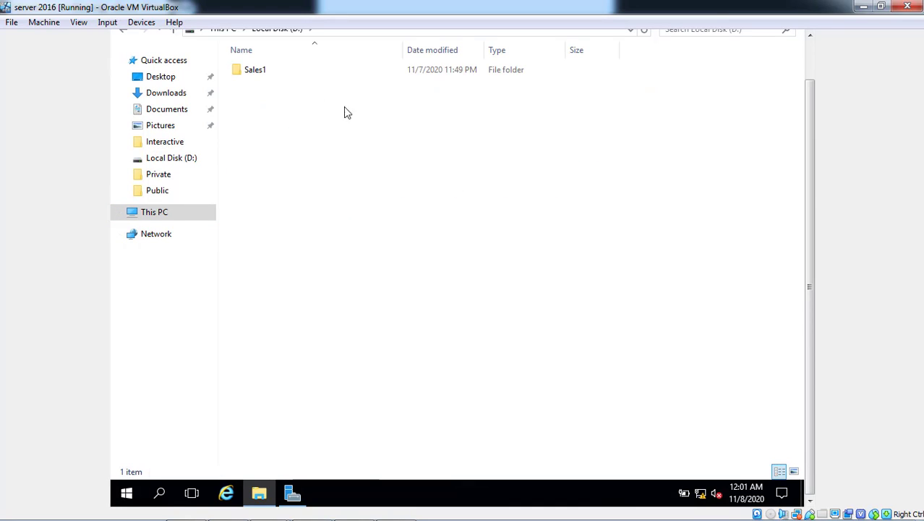
{"action": "double_click", "coordinate": [262, 68]}
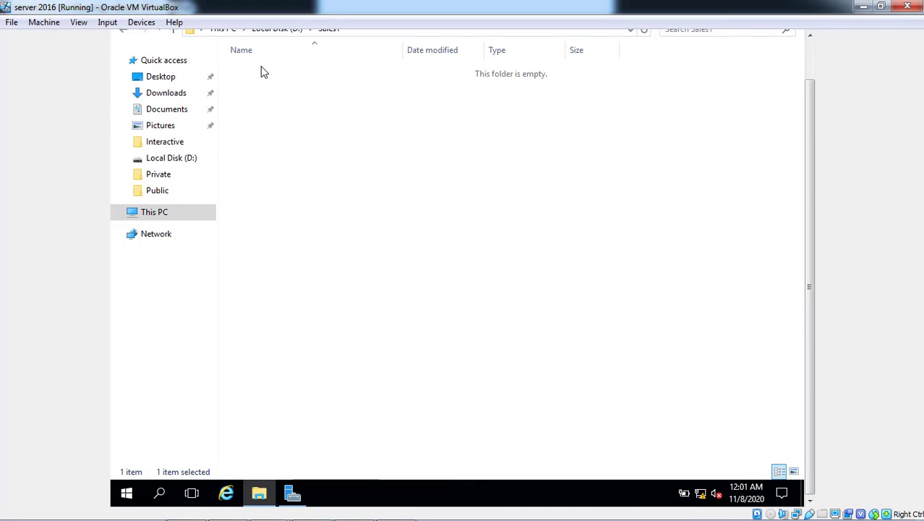
{"action": "left_click", "coordinate": [809, 67]}
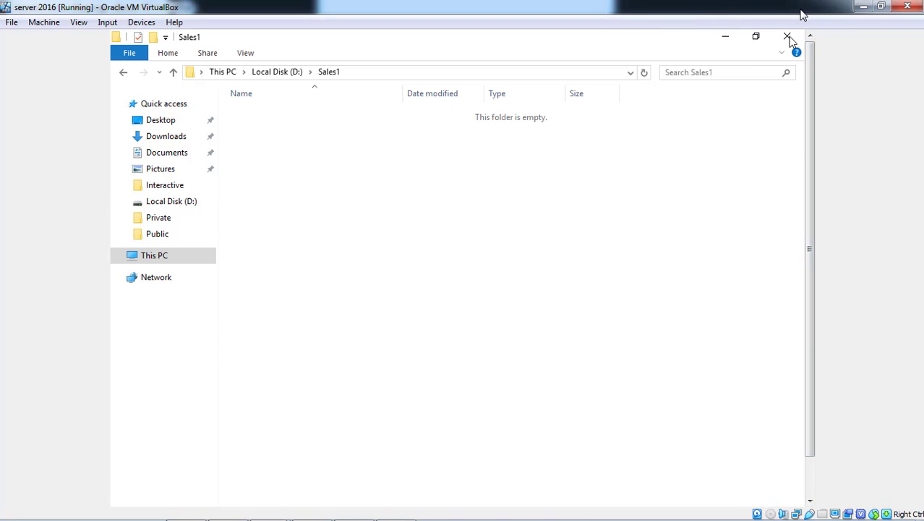
{"action": "left_click", "coordinate": [787, 37]}
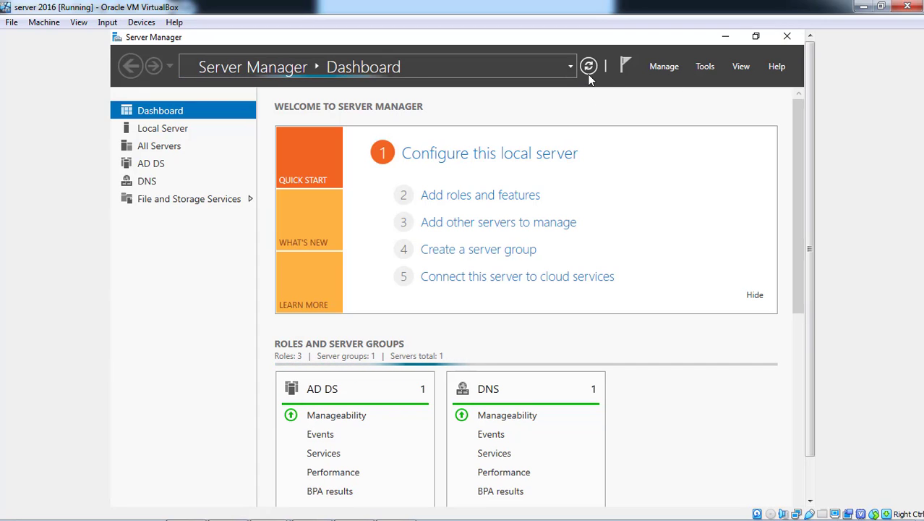
Switch back to the Member server virtual machine and refresh its Server Manager dashboard
{"action": "left_click", "coordinate": [813, 483]}
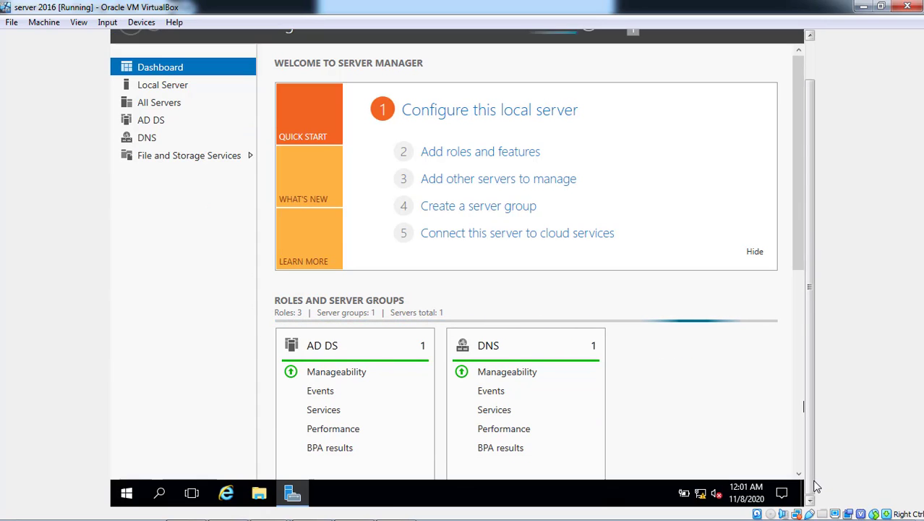
{"action": "mouse_move", "coordinate": [174, 510]}
{"action": "mouse_move", "coordinate": [269, 508]}
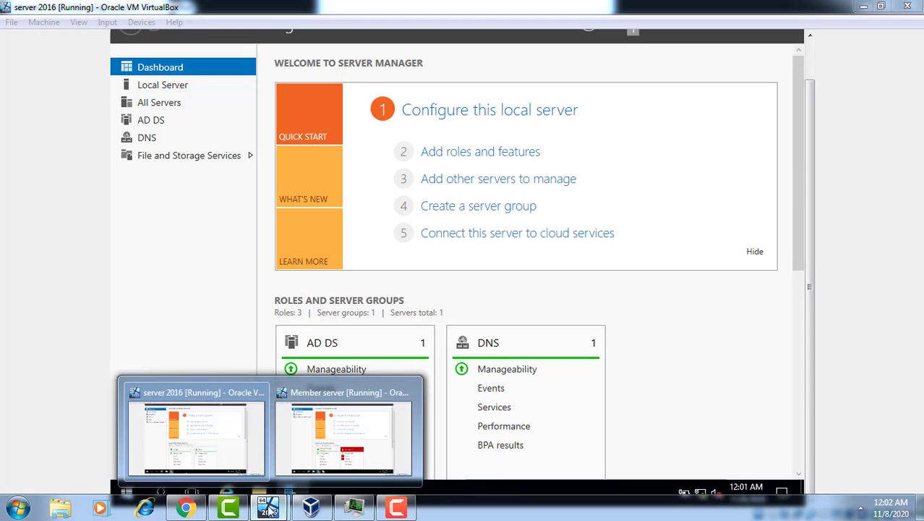
{"action": "left_click", "coordinate": [343, 434]}
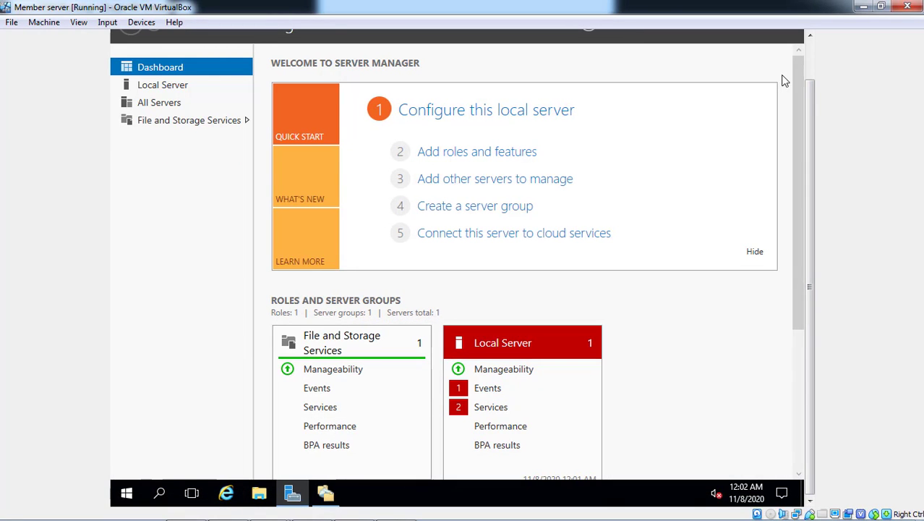
{"action": "scroll", "coordinate": [817, 71], "scroll_direction": "up", "scroll_amount": 1}
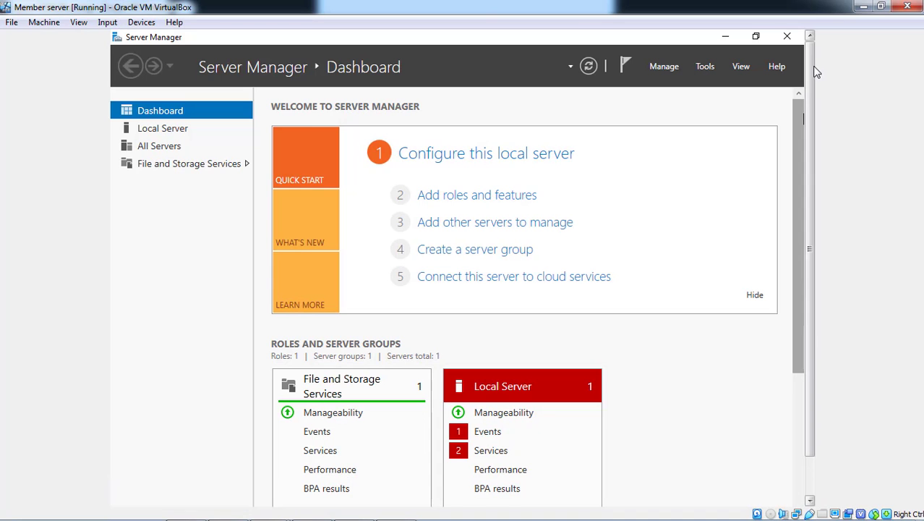
{"action": "left_click", "coordinate": [588, 67]}
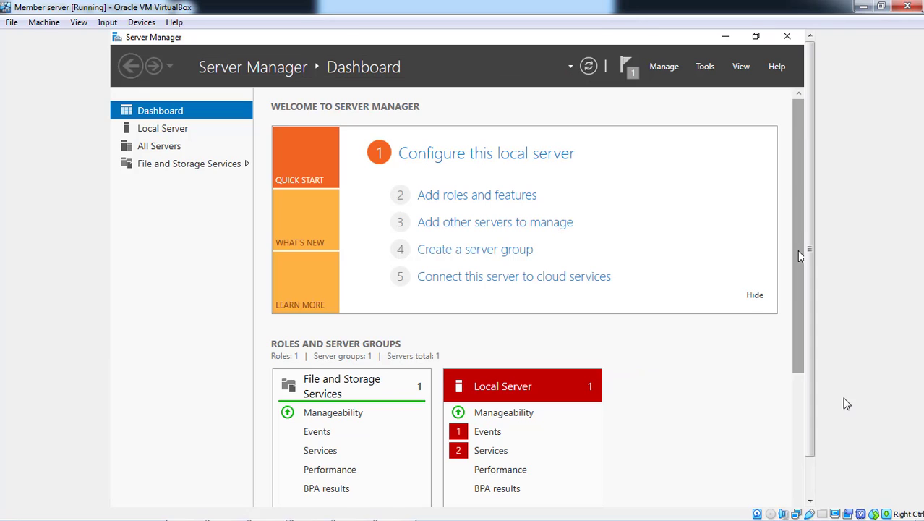
Bring up DFS Management and review the SYS1 and SYS2 memberships of the tus.com\sales\sales2 replication group
{"action": "left_click", "coordinate": [811, 471]}
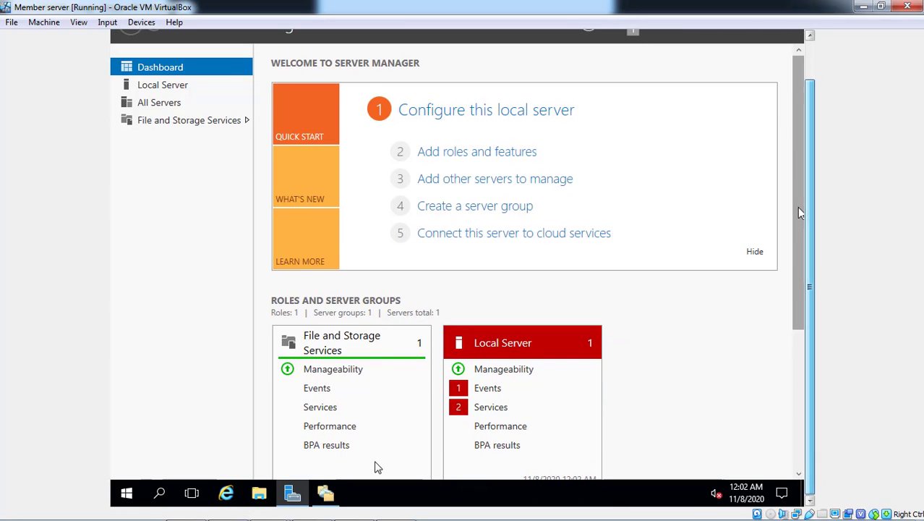
{"action": "left_click", "coordinate": [335, 493]}
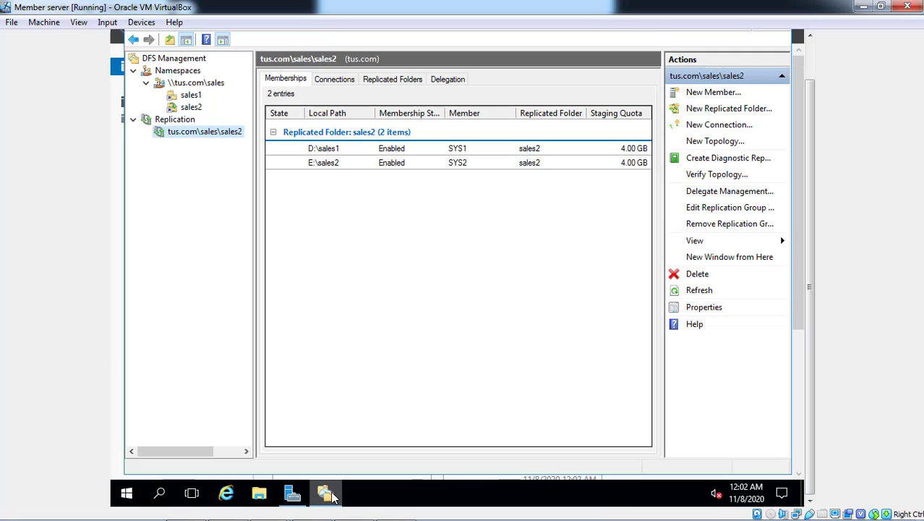
{"action": "left_click", "coordinate": [372, 149]}
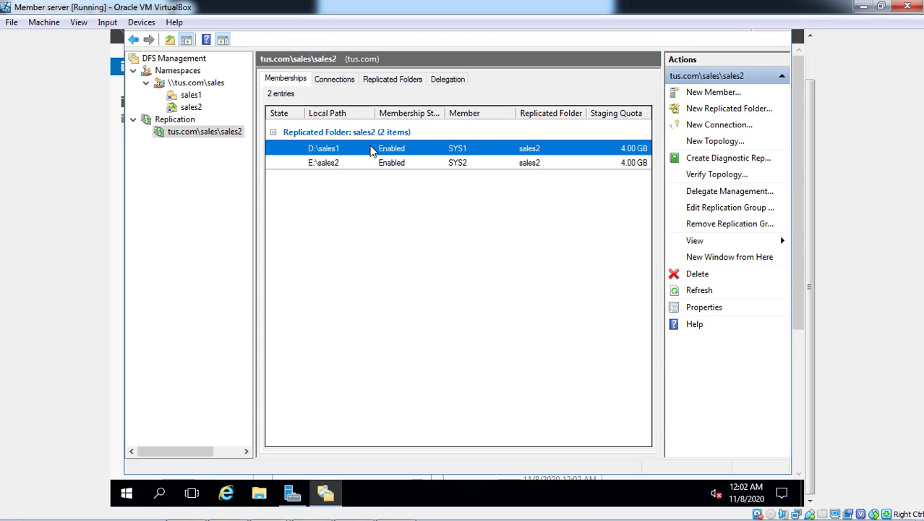
{"action": "left_click", "coordinate": [449, 164]}
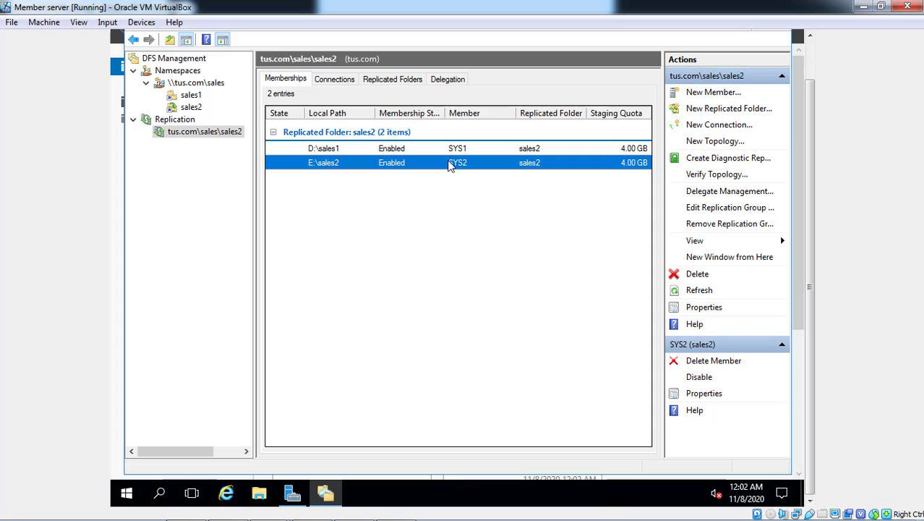
{"action": "left_click", "coordinate": [489, 149]}
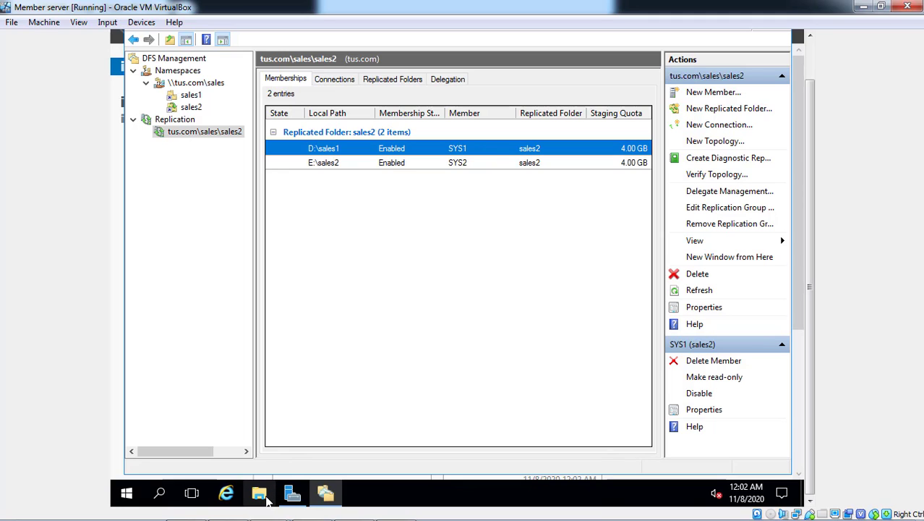
Open and close File Explorer, minimize DFS Management and refresh the Server Manager dashboard
{"action": "left_click", "coordinate": [260, 495]}
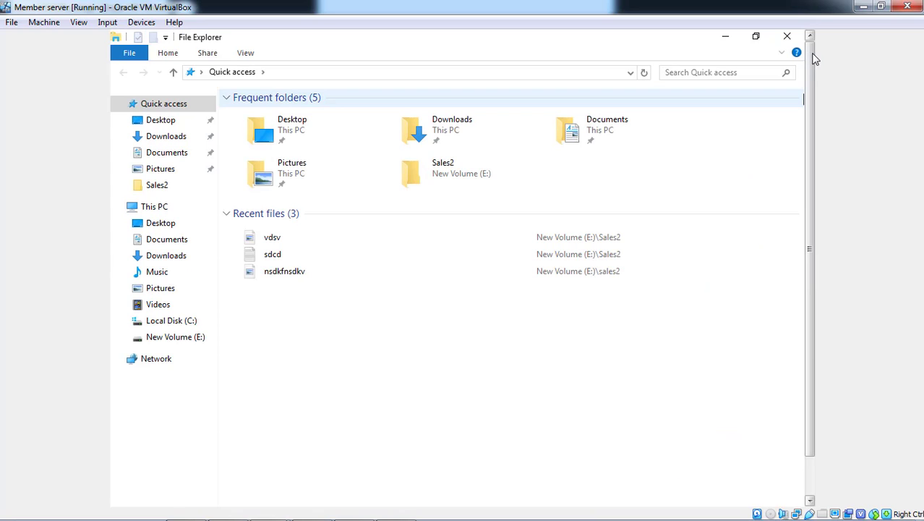
{"action": "left_click", "coordinate": [790, 43]}
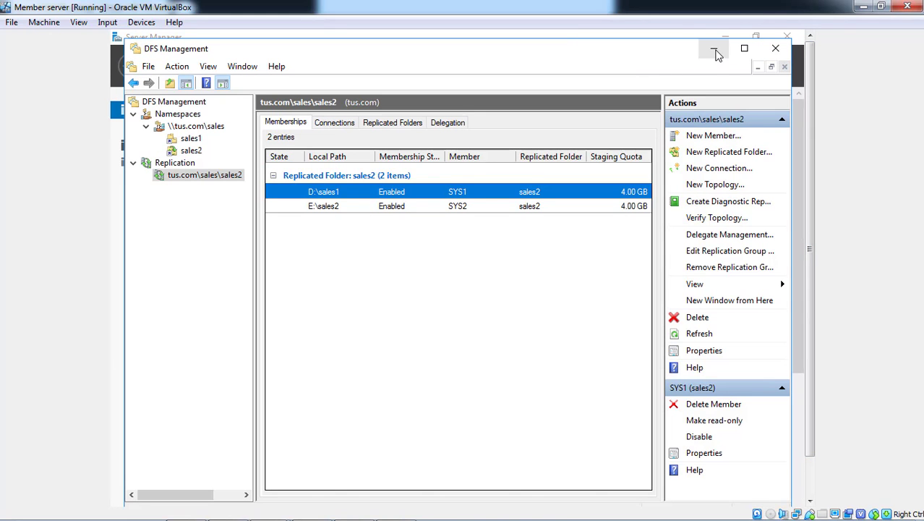
{"action": "left_click", "coordinate": [714, 49]}
{"action": "left_click", "coordinate": [588, 66]}
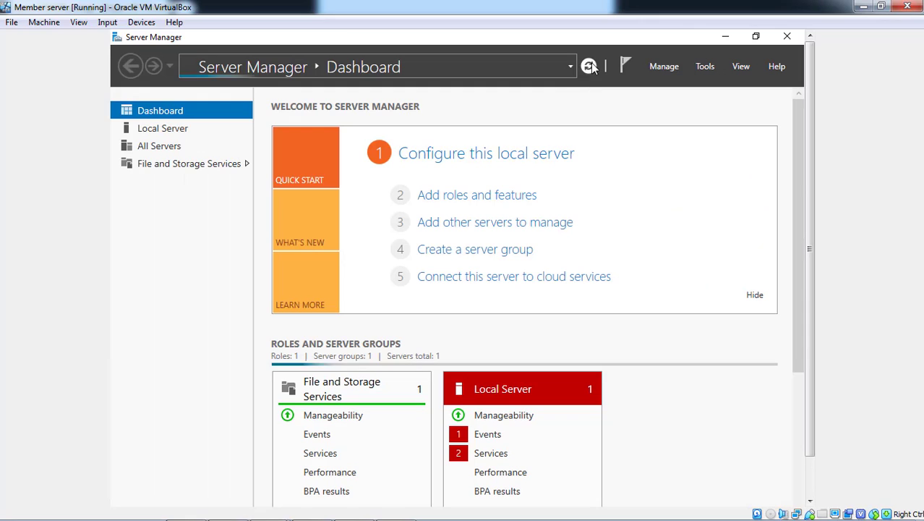
Open the namespace path \\tus.com\sales in File Explorer
{"action": "left_click", "coordinate": [811, 473]}
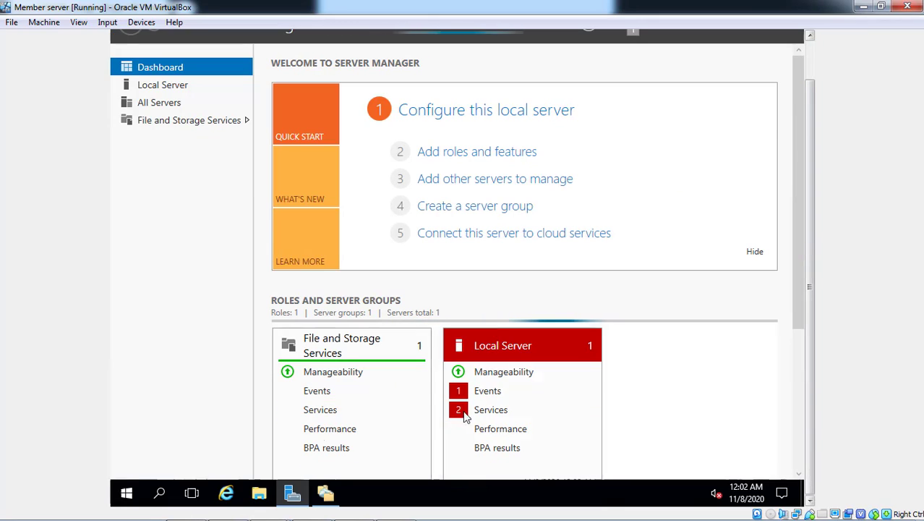
{"action": "left_click", "coordinate": [262, 499]}
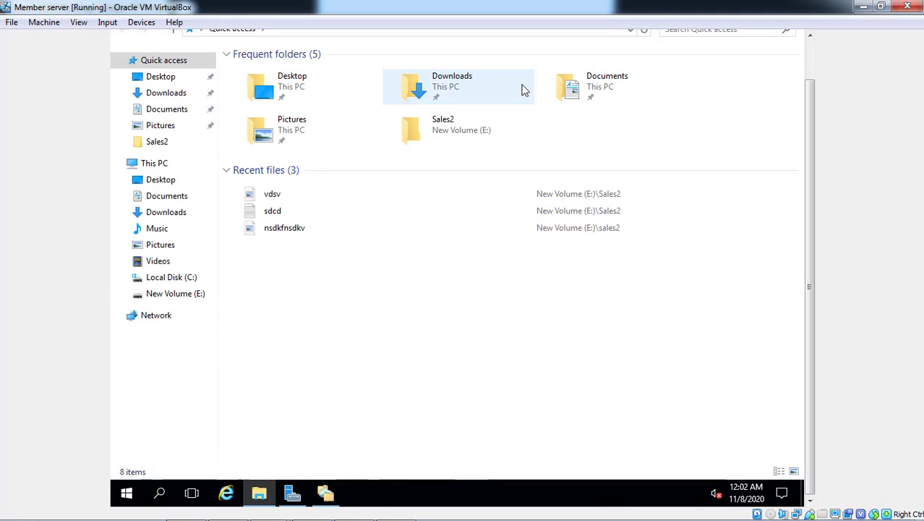
{"action": "left_click", "coordinate": [808, 65]}
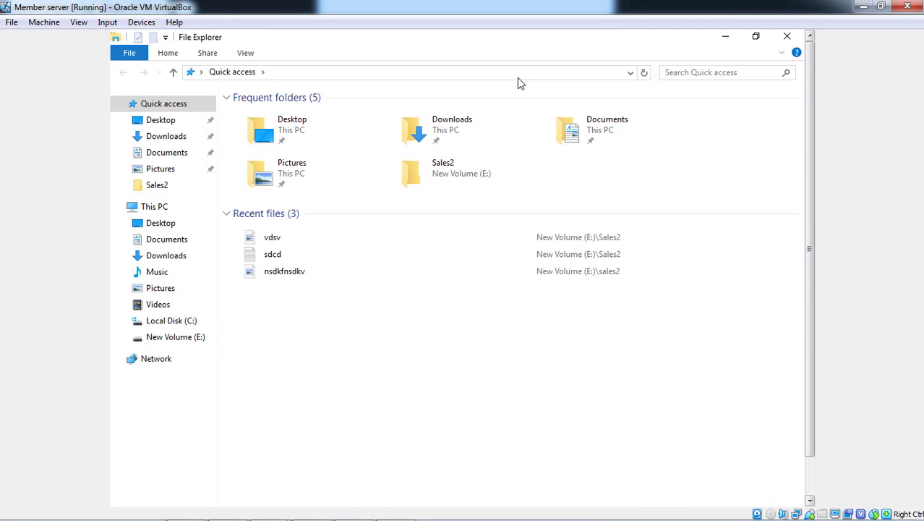
{"action": "left_click", "coordinate": [482, 73]}
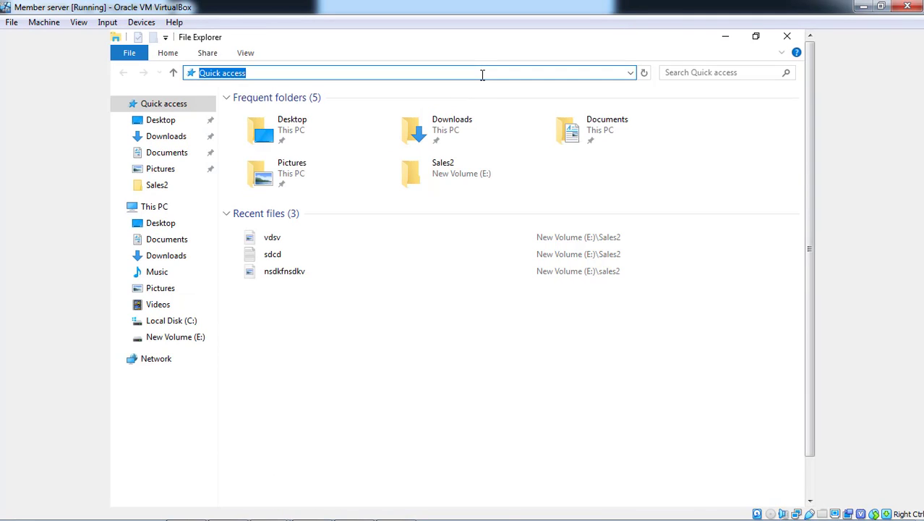
{"action": "type", "text": "\\\\"}
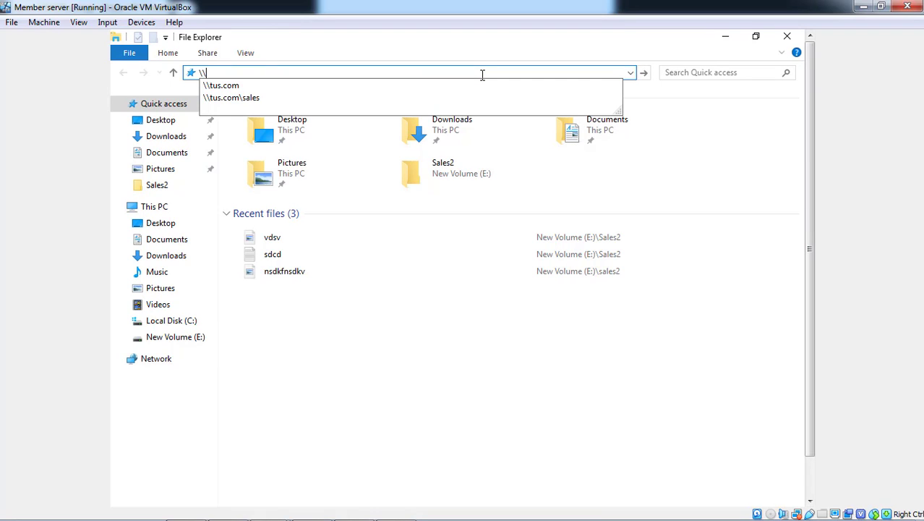
{"action": "key", "text": "Down"}
{"action": "key", "text": "Down"}
{"action": "key", "text": "Return"}
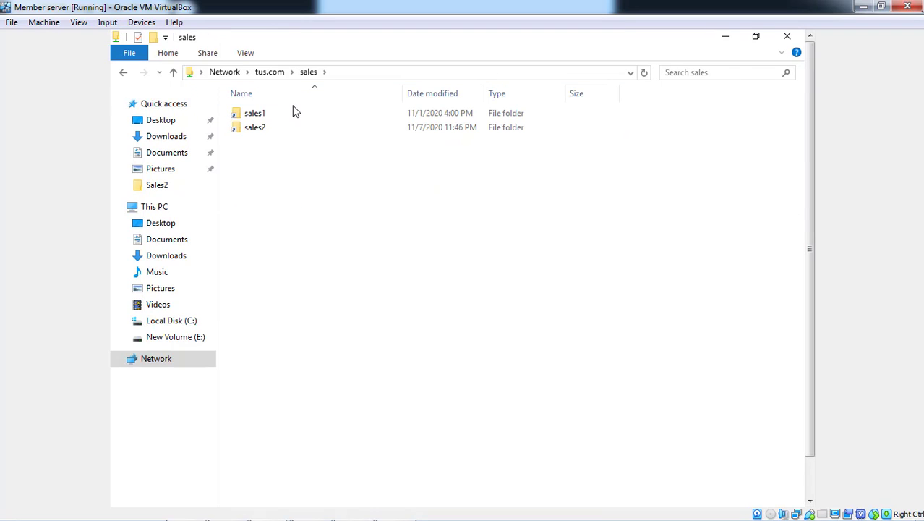
Check the contents of the sales2 and sales1 folders in the namespace and return to the sales folder
{"action": "double_click", "coordinate": [278, 129]}
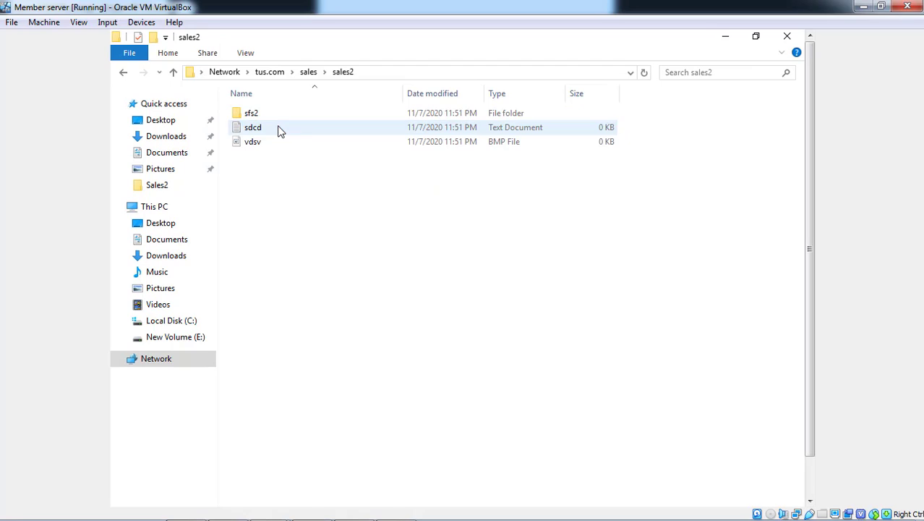
{"action": "key", "text": "BackSpace"}
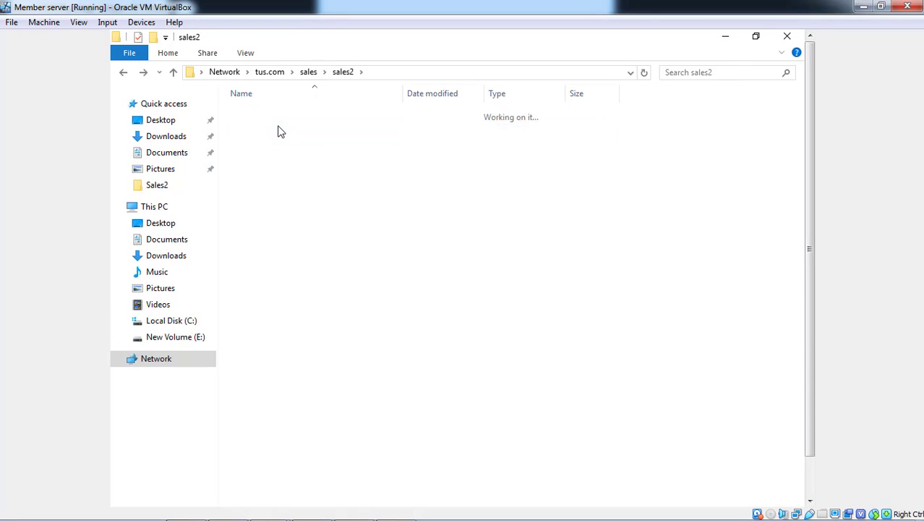
{"action": "key", "text": "Up"}
{"action": "key", "text": "Return"}
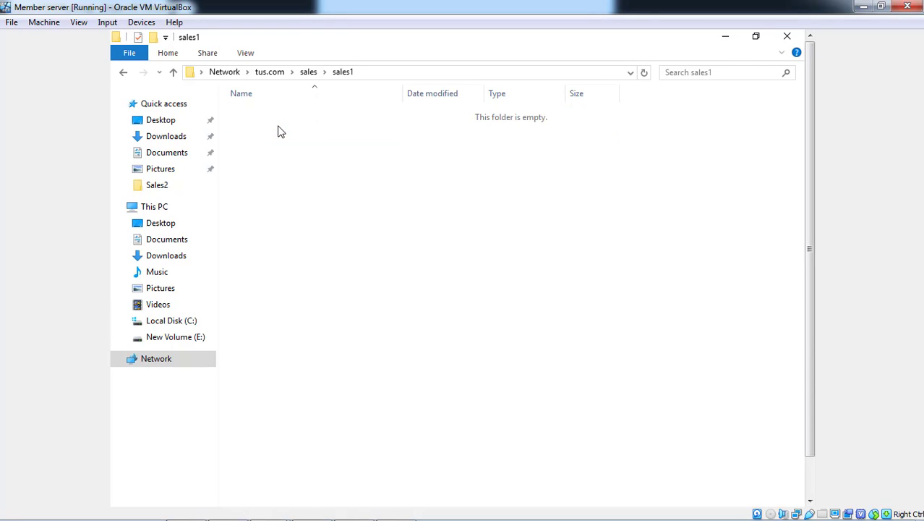
{"action": "key", "text": "BackSpace"}
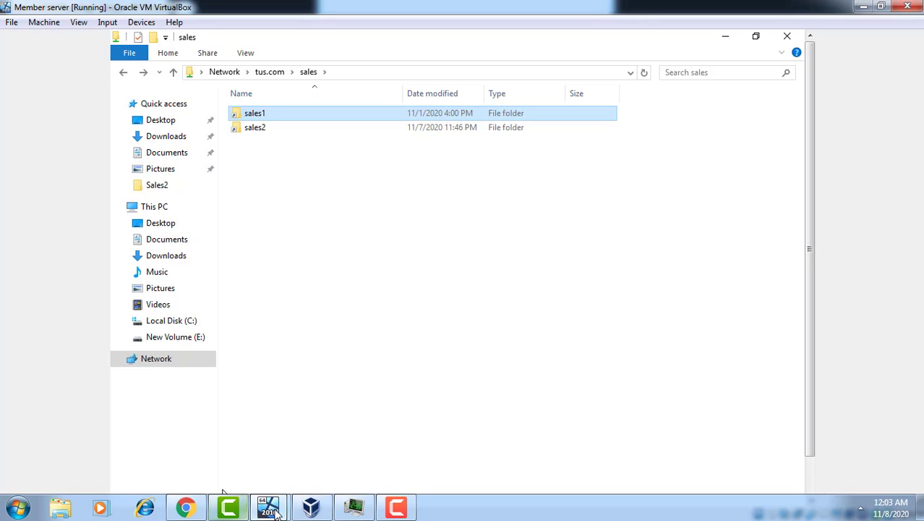
{"action": "left_click", "coordinate": [230, 508]}
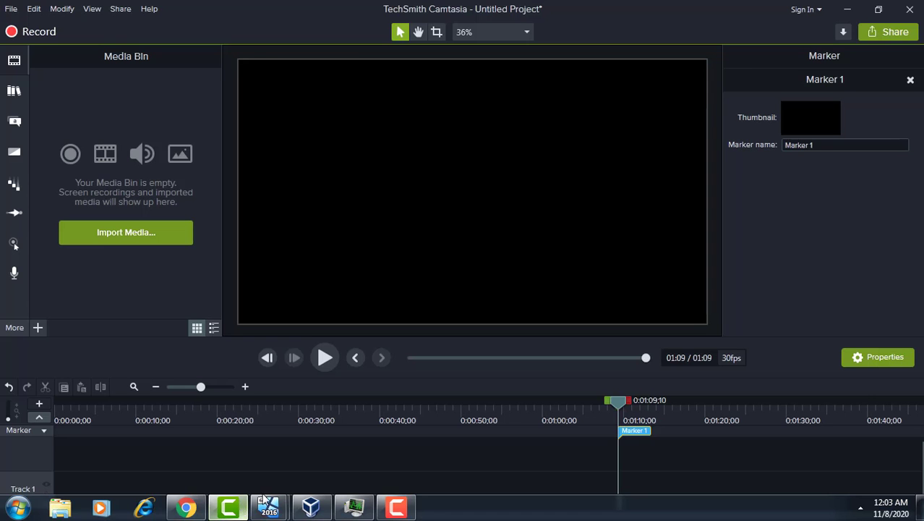
{"action": "left_click", "coordinate": [282, 499]}
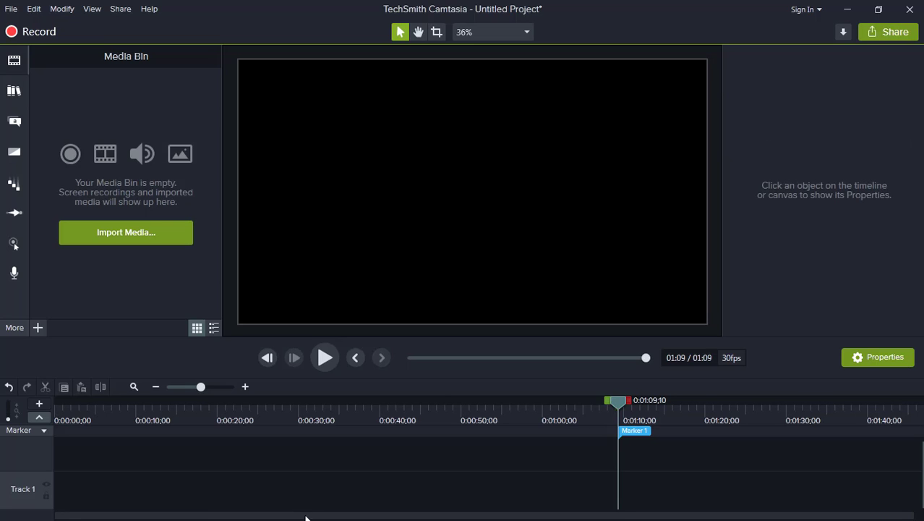
{"action": "left_click", "coordinate": [847, 9]}
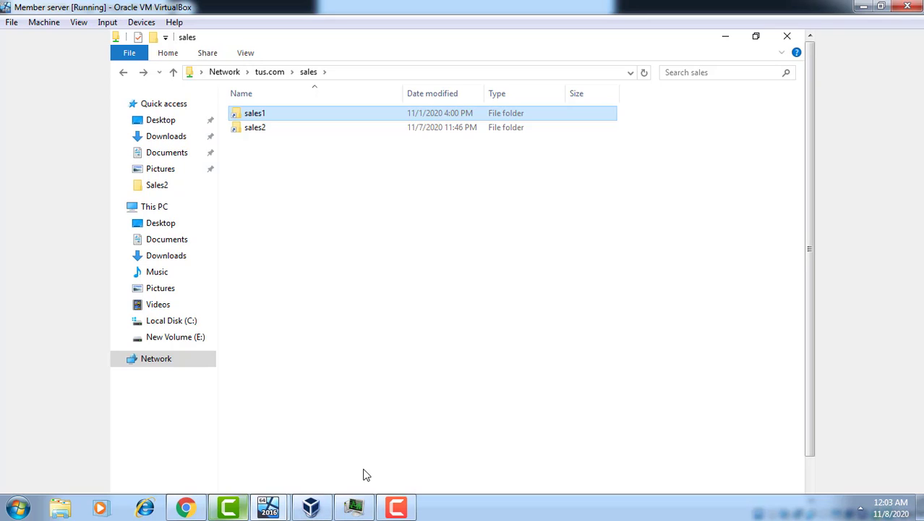
{"action": "left_click", "coordinate": [229, 508]}
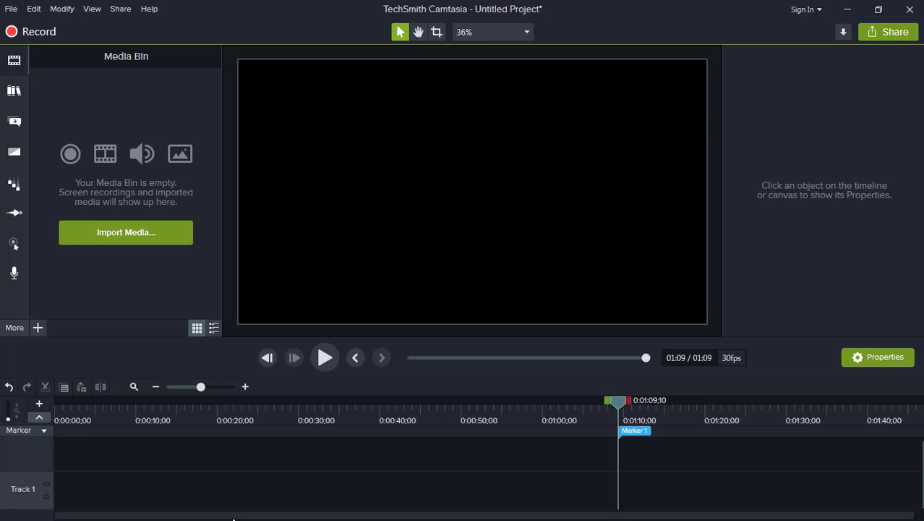
{"action": "left_click", "coordinate": [850, 10]}
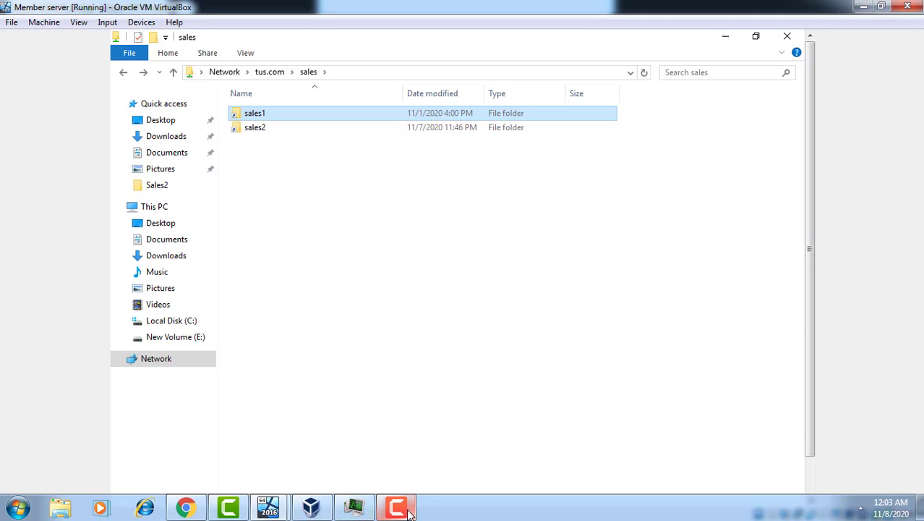
{"action": "left_click", "coordinate": [409, 511]}
{"action": "left_click_drag", "start_coordinate": [808, 420], "coordinate": [825, 433]}
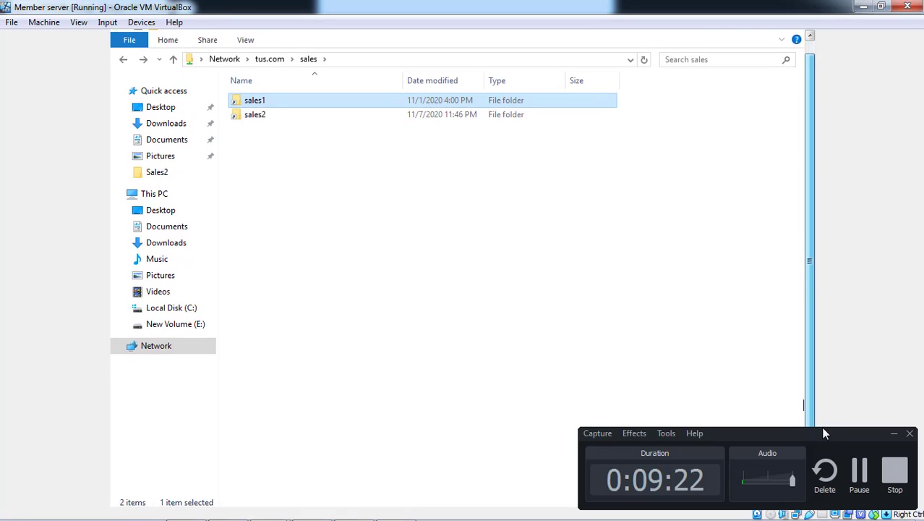
{"action": "left_click", "coordinate": [859, 470]}
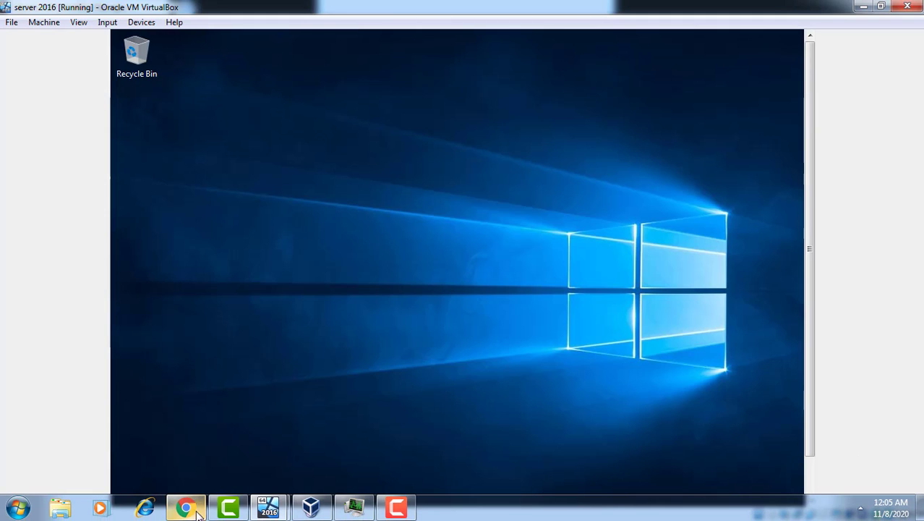
Switch to the Member server virtual machine and open the namespace path \\tus.com\sales in File Explorer
{"action": "left_click", "coordinate": [268, 506]}
{"action": "left_click", "coordinate": [340, 456]}
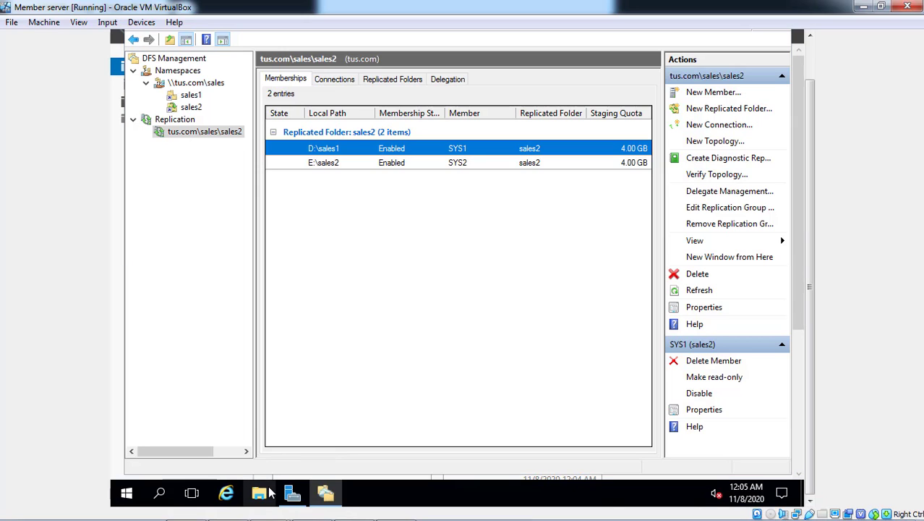
{"action": "left_click", "coordinate": [268, 493]}
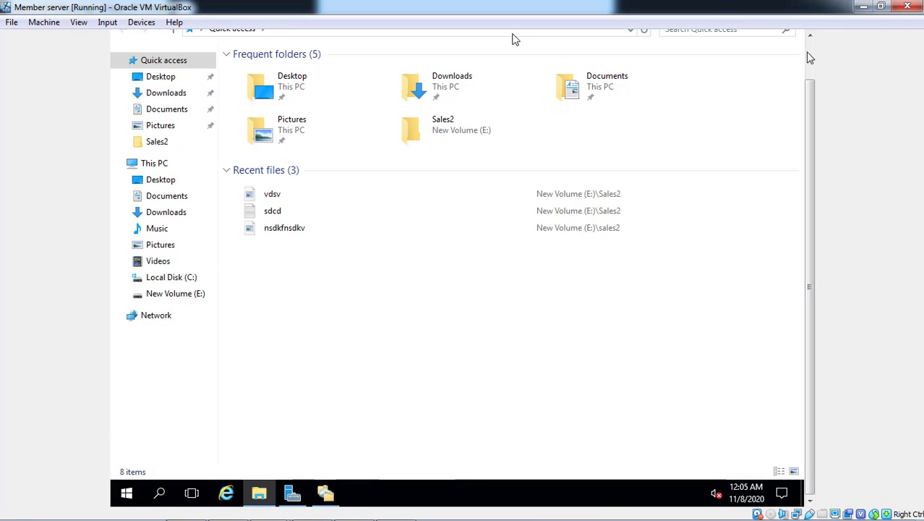
{"action": "left_click", "coordinate": [810, 58]}
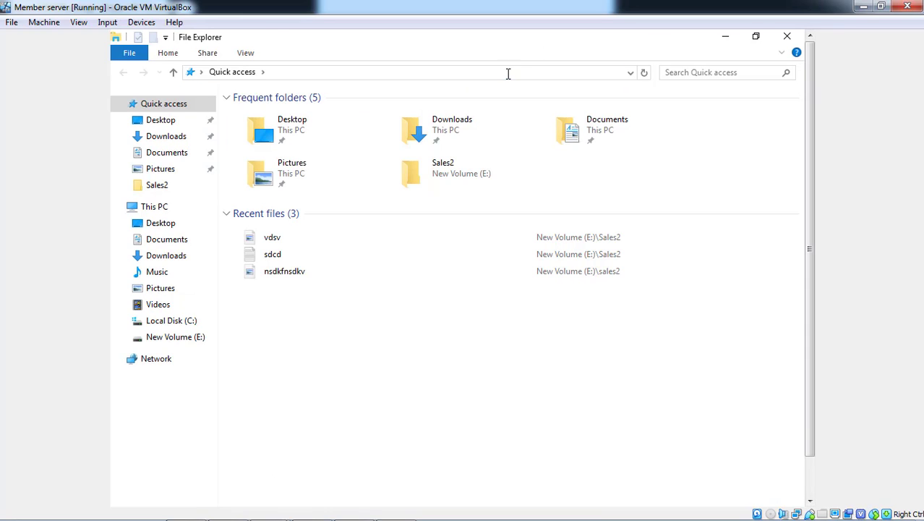
{"action": "left_click", "coordinate": [508, 73]}
{"action": "type", "text": "\\\\"}
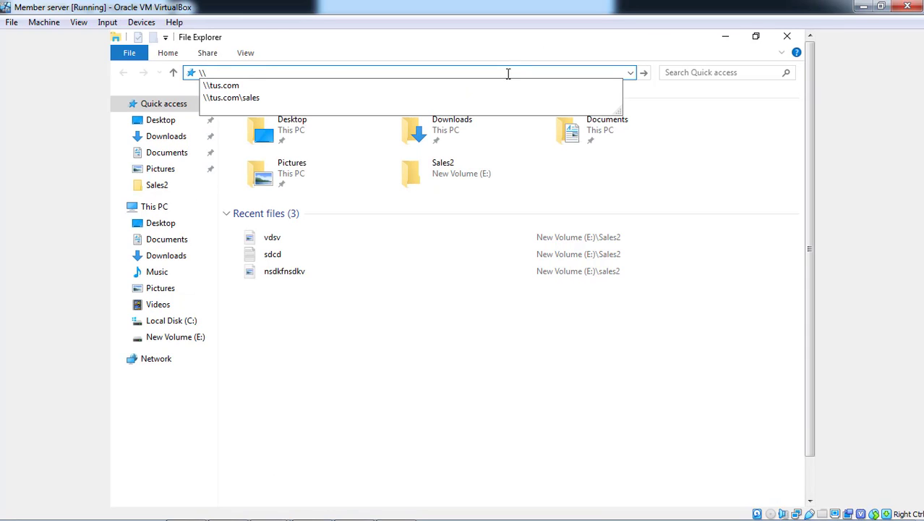
{"action": "key", "text": "Down"}
{"action": "key", "text": "Down"}
{"action": "key", "text": "Return"}
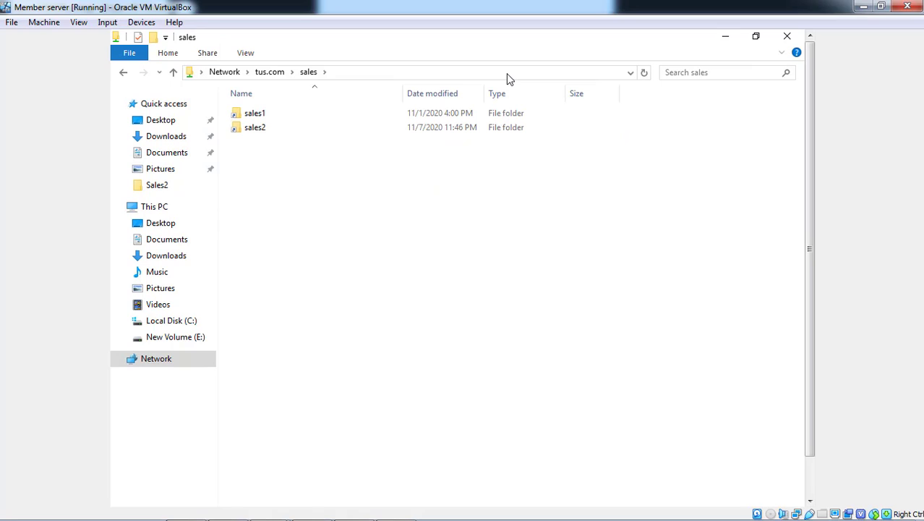
Check the contents of the sales2 folder in the namespace, followed by those of sales1
{"action": "left_click", "coordinate": [319, 138]}
{"action": "double_click", "coordinate": [322, 138]}
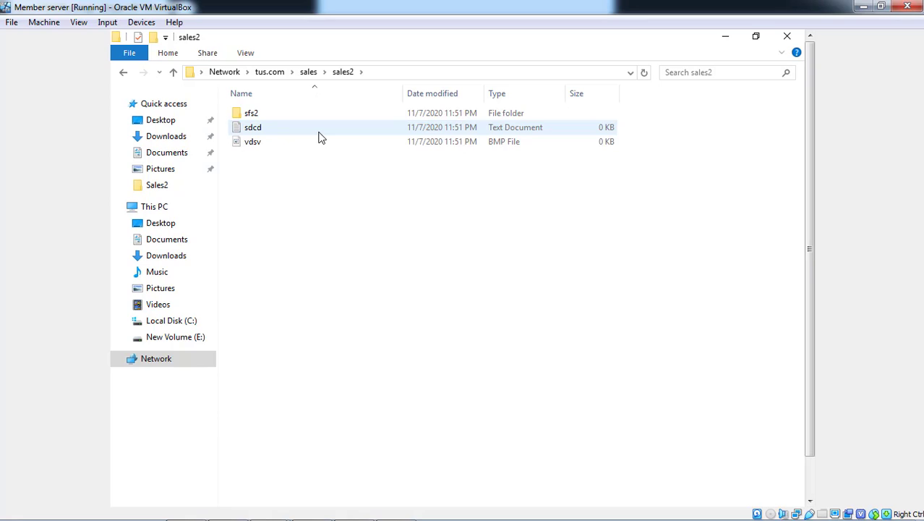
{"action": "key", "text": "alt+Left"}
{"action": "key", "text": "Up"}
{"action": "key", "text": "Return"}
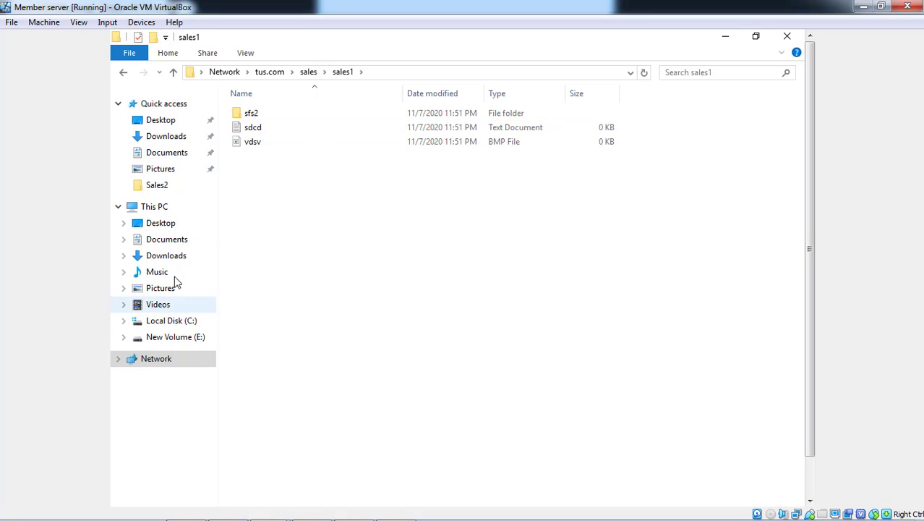
Open the local Sales2 folder on New Volume (E:)
{"action": "left_click", "coordinate": [164, 209]}
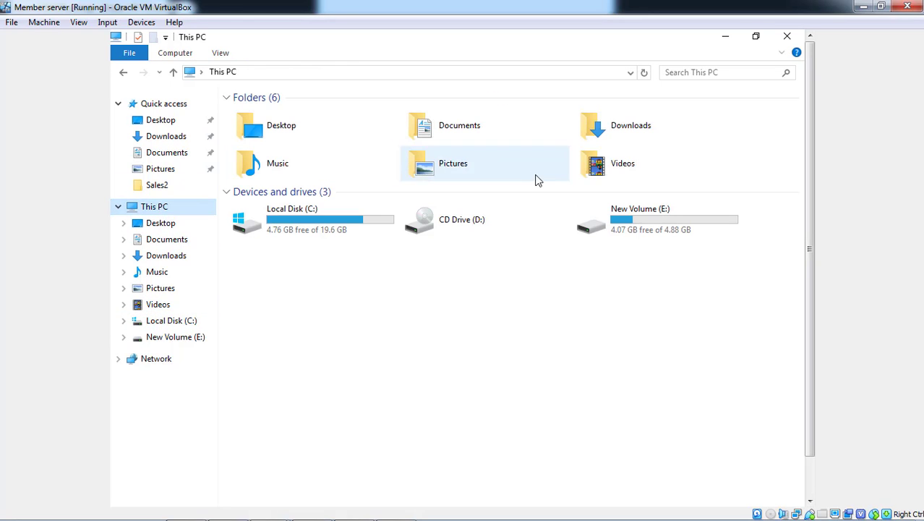
{"action": "left_click", "coordinate": [630, 222]}
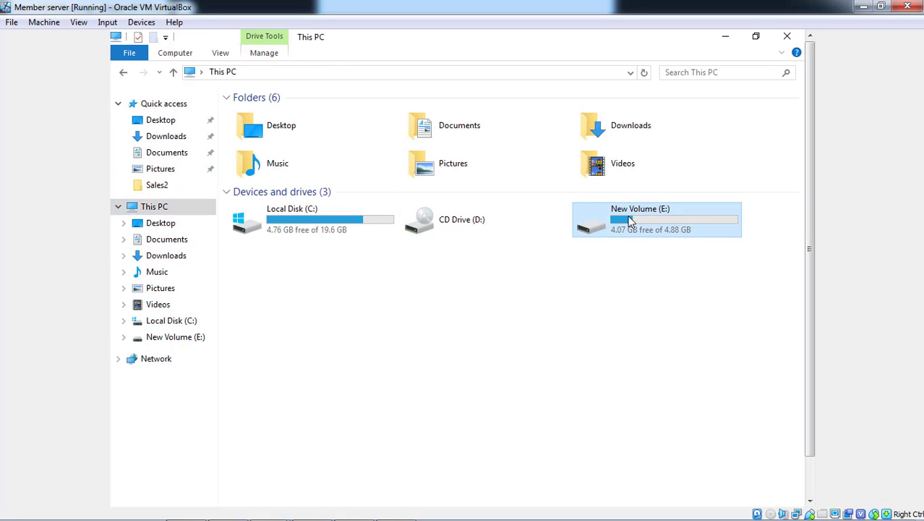
{"action": "left_click", "coordinate": [590, 274]}
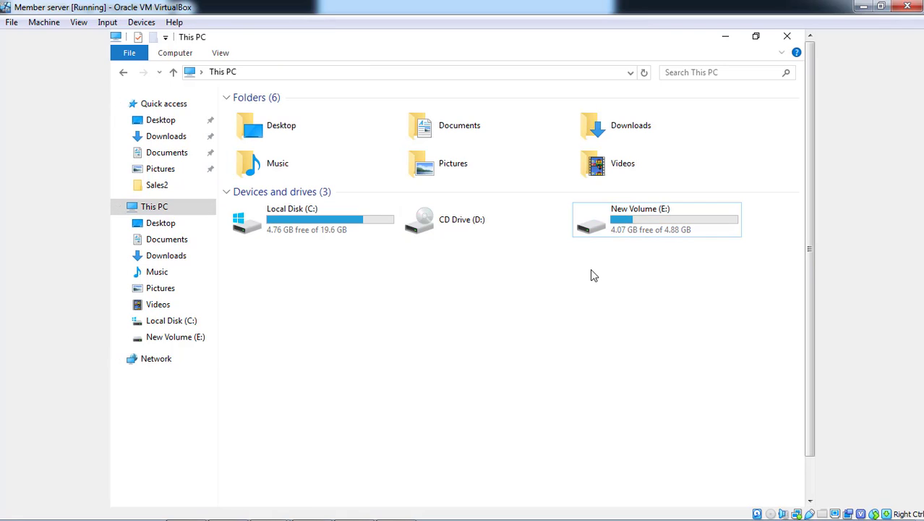
{"action": "left_click", "coordinate": [640, 229]}
{"action": "double_click", "coordinate": [640, 229]}
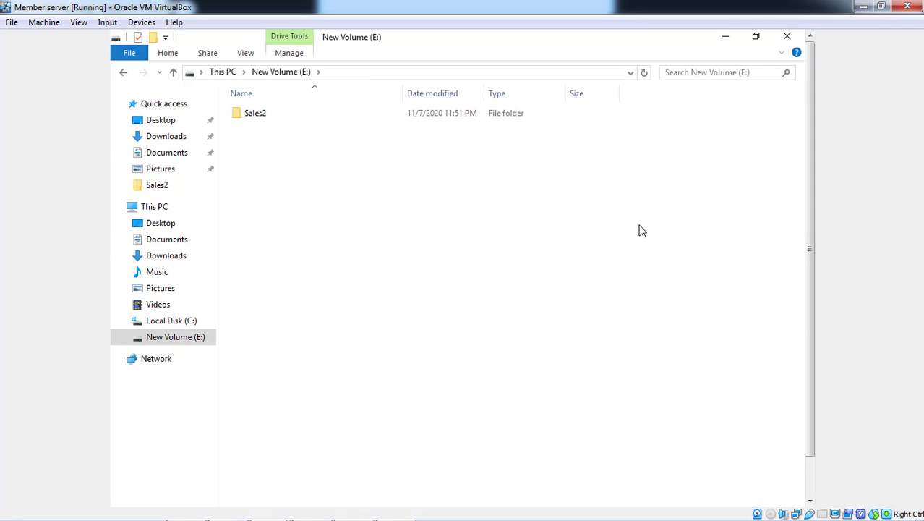
{"action": "double_click", "coordinate": [279, 120]}
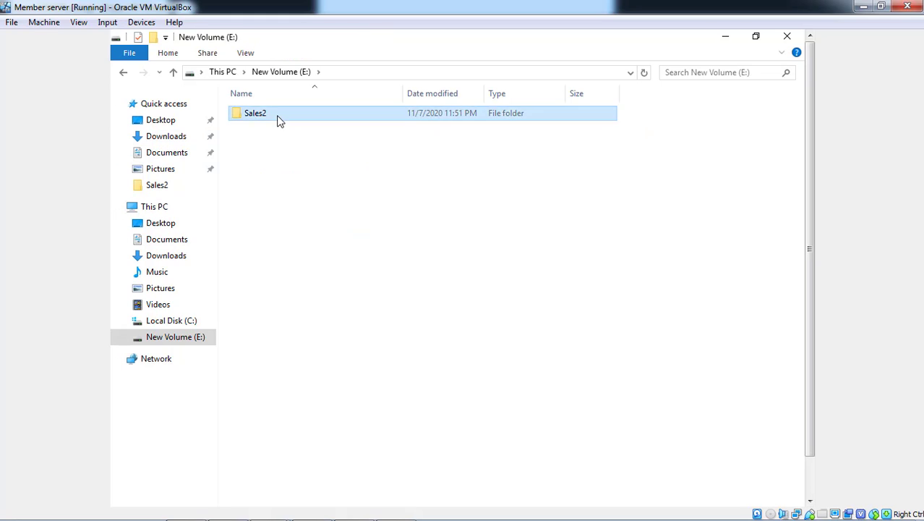
Create a bitmap image named svmvkfmdv in the Sales2 folder on New Volume (E:)
{"action": "right_click", "coordinate": [274, 170]}
{"action": "mouse_move", "coordinate": [326, 339]}
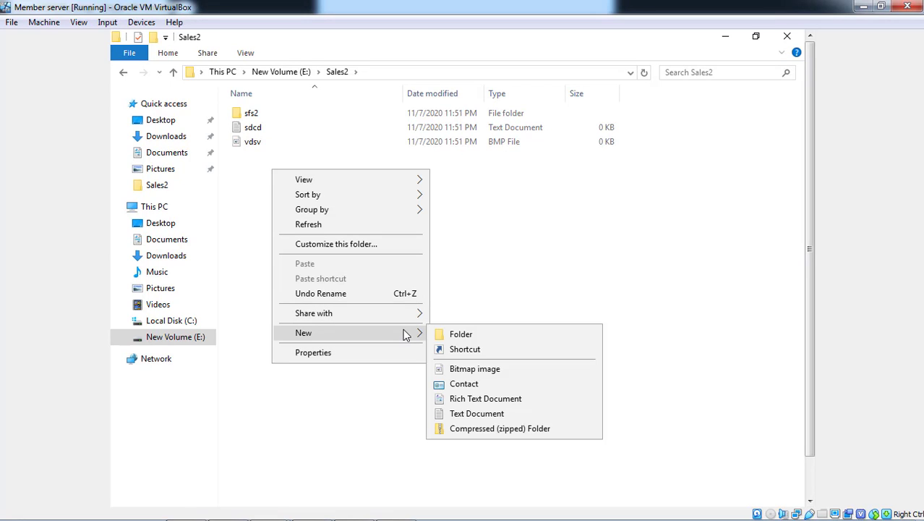
{"action": "left_click", "coordinate": [475, 369]}
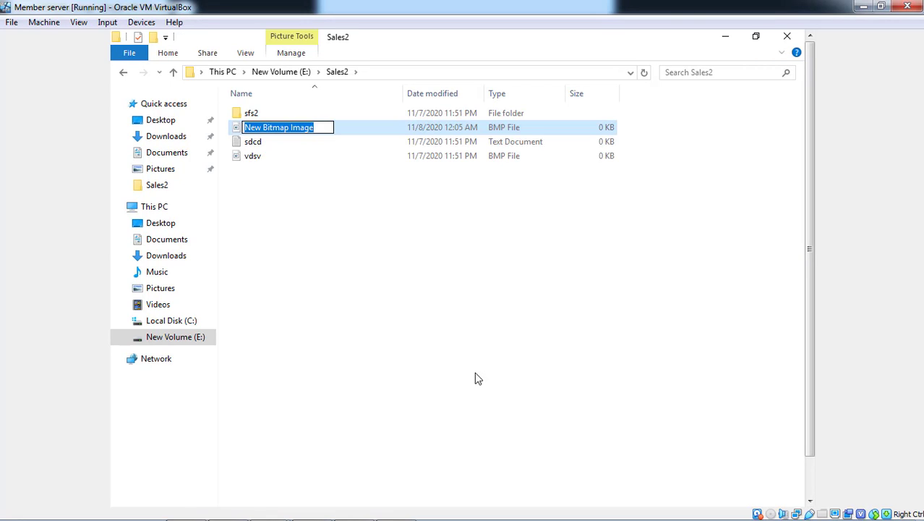
{"action": "type", "text": "svmvkfmdv"}
{"action": "key", "text": "Return"}
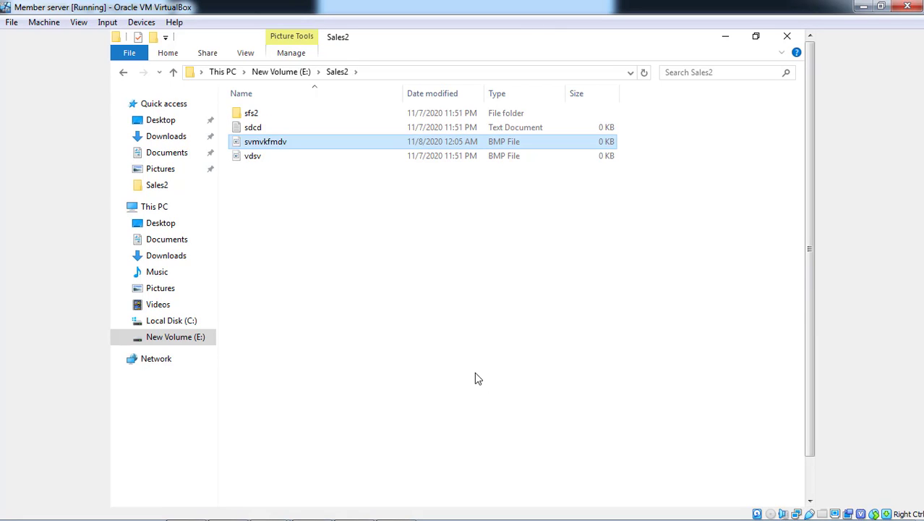
Create a compressed (zipped) folder named mvkfvdfvk in the Sales2 folder
{"action": "right_click", "coordinate": [415, 312]}
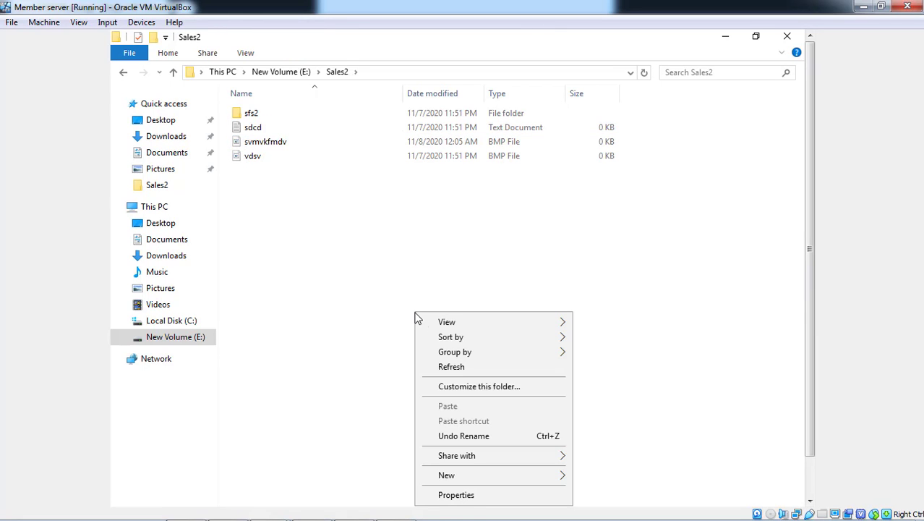
{"action": "mouse_move", "coordinate": [447, 476]}
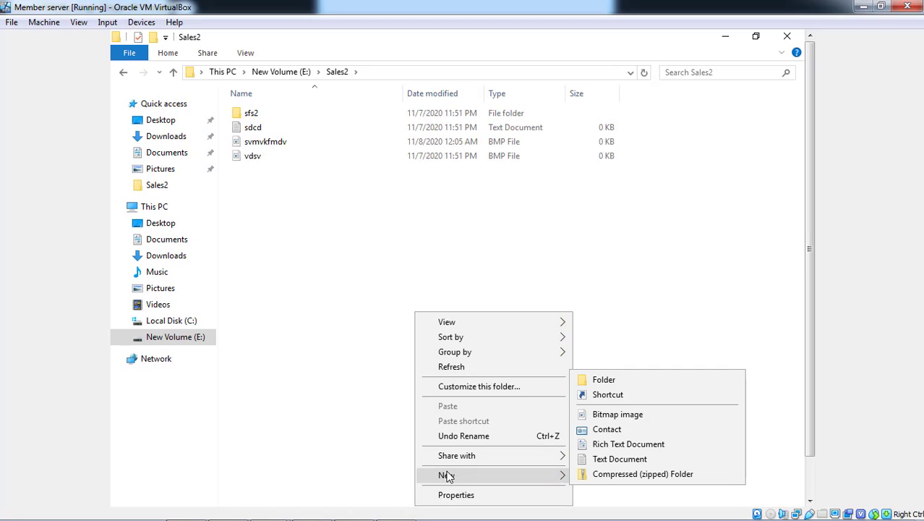
{"action": "left_click", "coordinate": [614, 474]}
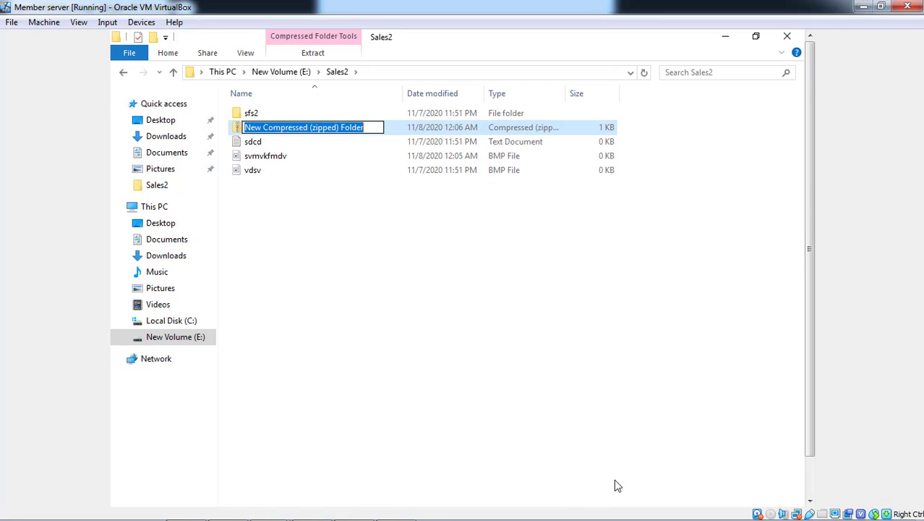
{"action": "type", "text": "mvkfvdfvk"}
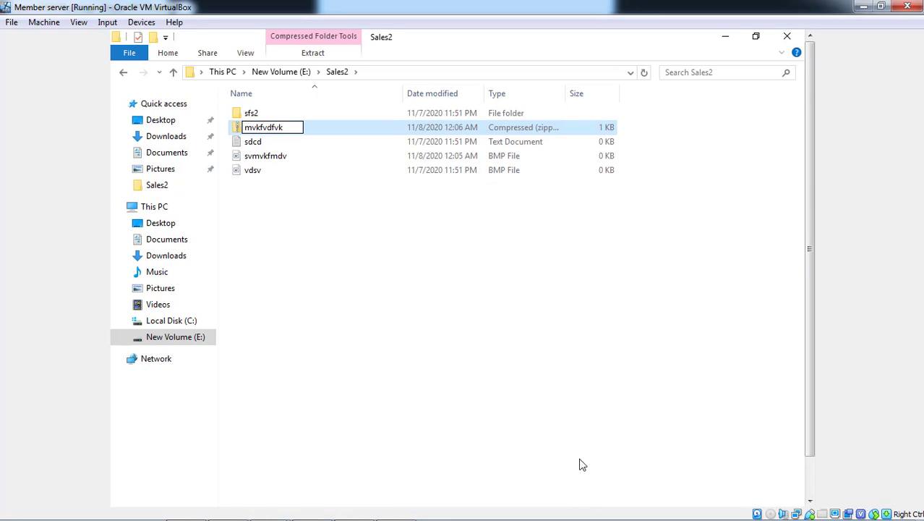
{"action": "key", "text": "Return"}
{"action": "left_click", "coordinate": [584, 438]}
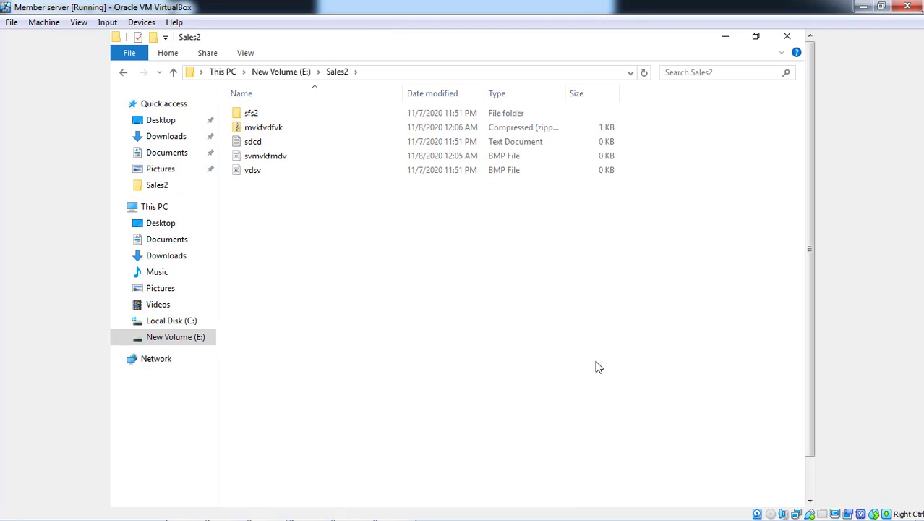
Close File Explorer and DFS Management, and refresh the Server Manager dashboard
{"action": "left_click", "coordinate": [786, 42]}
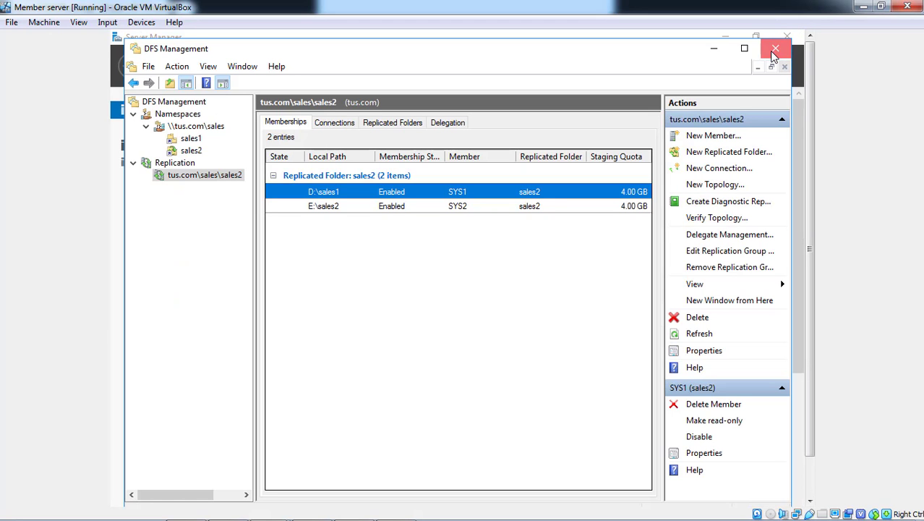
{"action": "left_click", "coordinate": [771, 49]}
{"action": "left_click", "coordinate": [589, 68]}
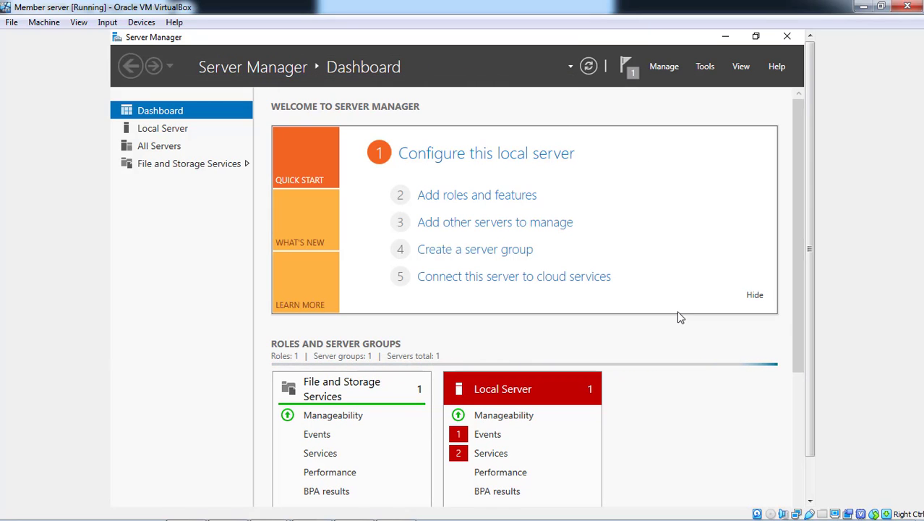
Reopen the namespace path \\tus.com\sales in a new File Explorer window and select the sales2 folder
{"action": "left_click", "coordinate": [812, 476]}
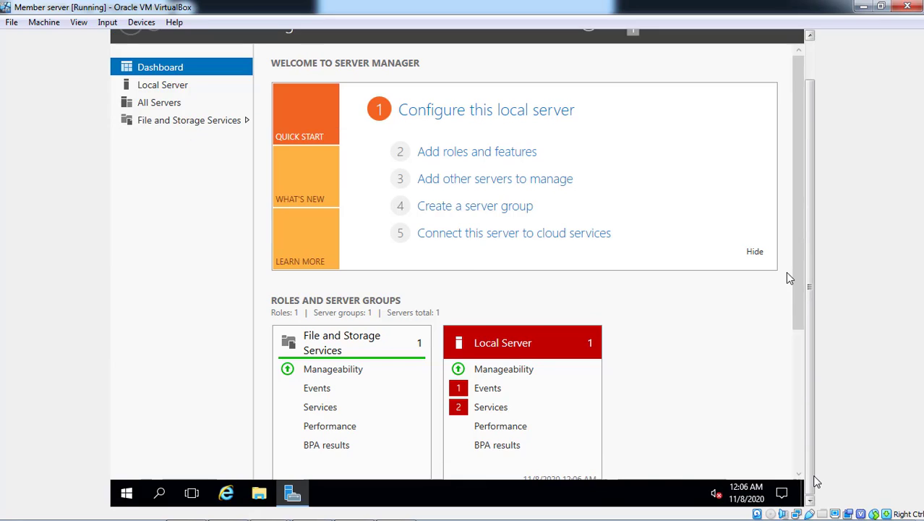
{"action": "left_click", "coordinate": [259, 497]}
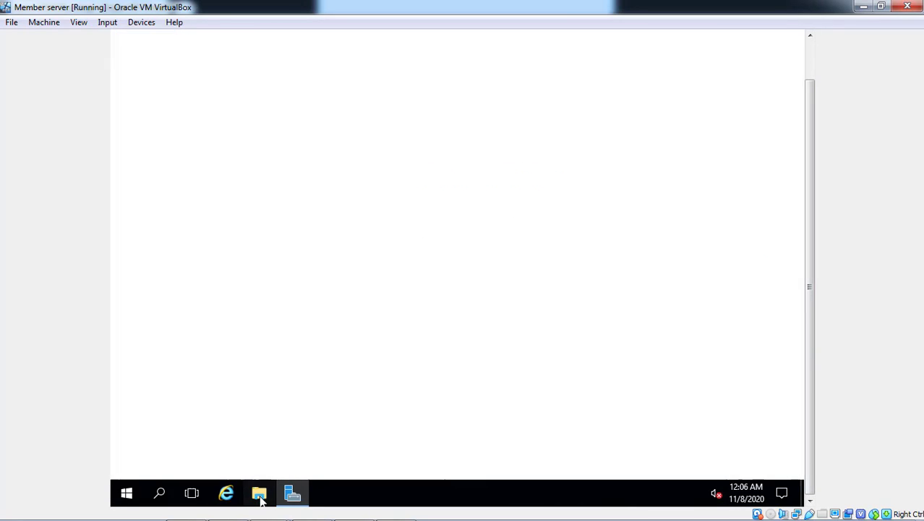
{"action": "left_click", "coordinate": [807, 75]}
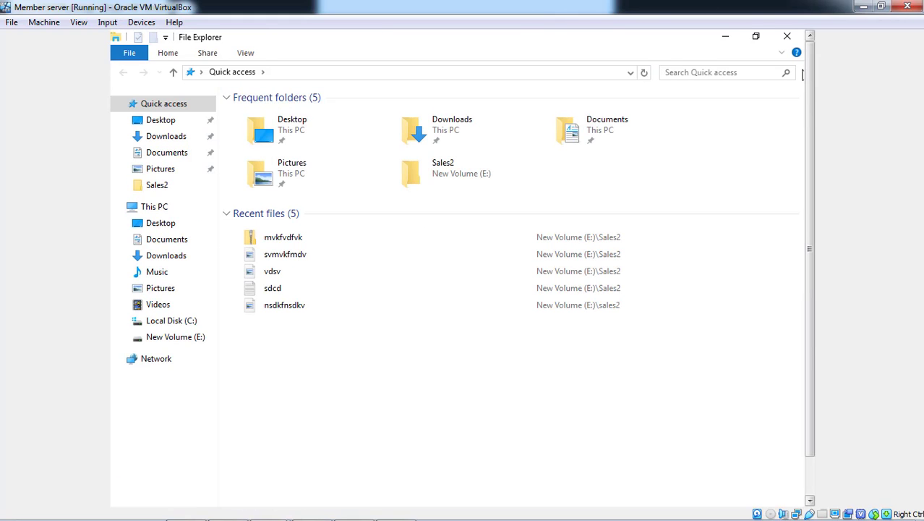
{"action": "left_click", "coordinate": [487, 73]}
{"action": "type", "text": "\\\\"}
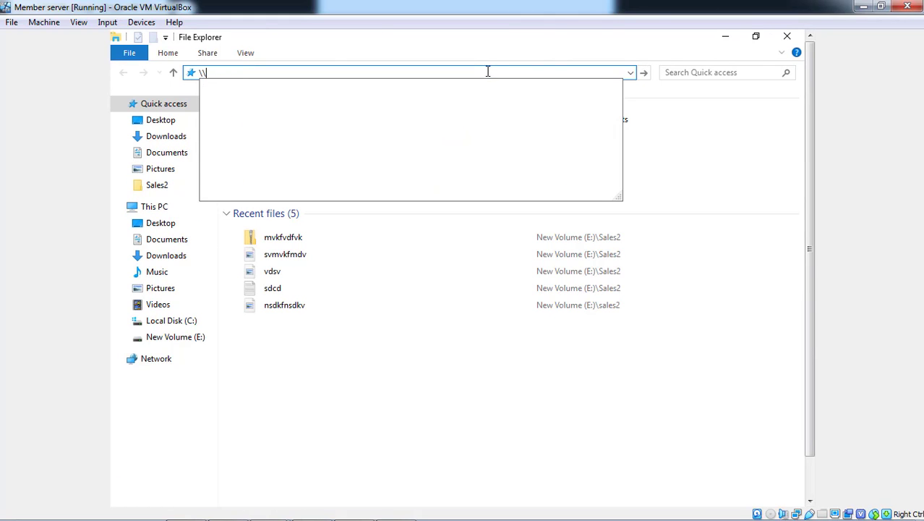
{"action": "key", "text": "Down"}
{"action": "key", "text": "Down"}
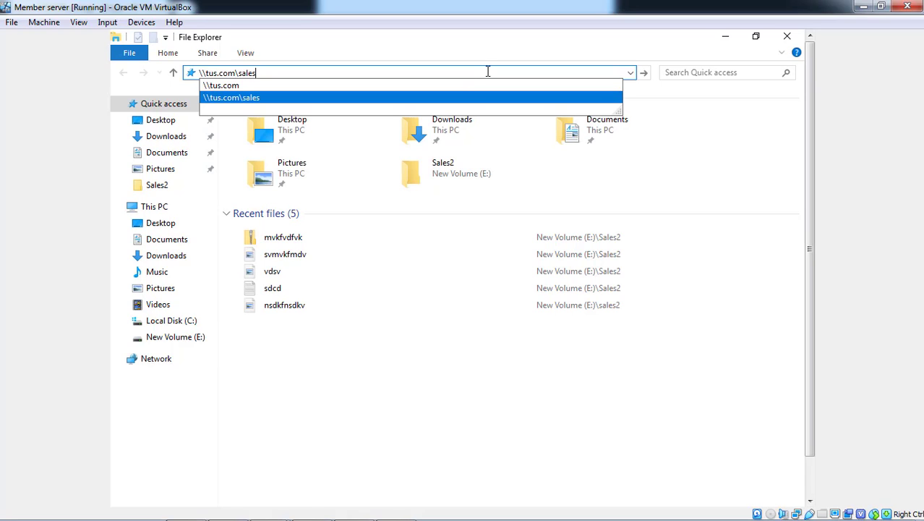
{"action": "key", "text": "Return"}
{"action": "key", "text": "Down"}
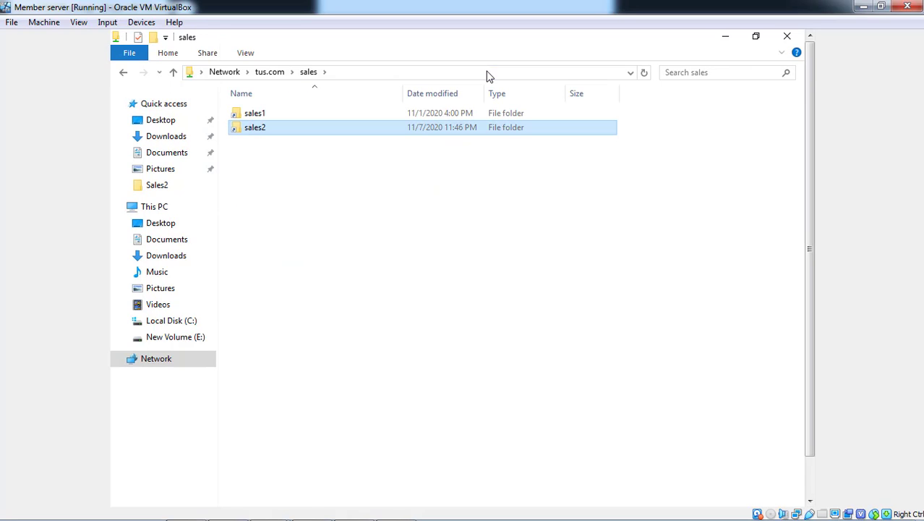
Compare the contents of the sales2 and sales1 folders in the \\tus.com\sales namespace, and go to This PC
{"action": "key", "text": "Return"}
{"action": "key", "text": "Down"}
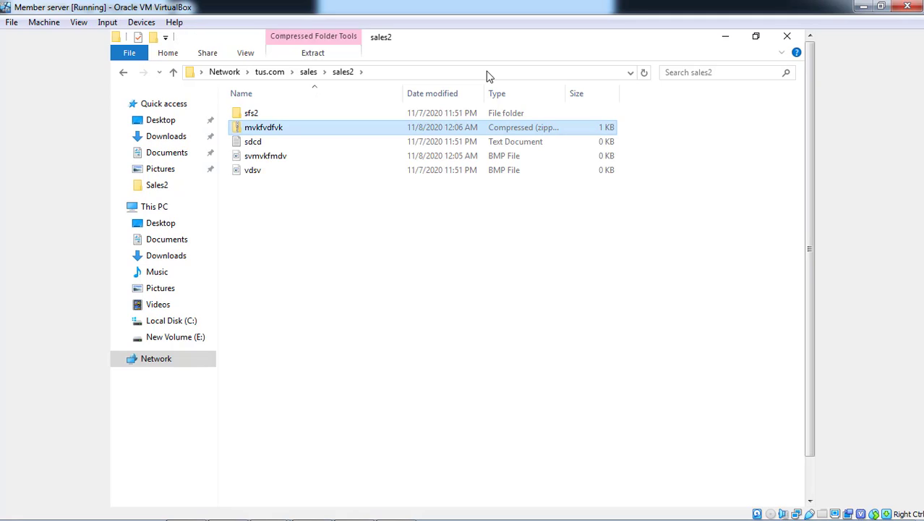
{"action": "key", "text": "BackSpace"}
{"action": "key", "text": "Up"}
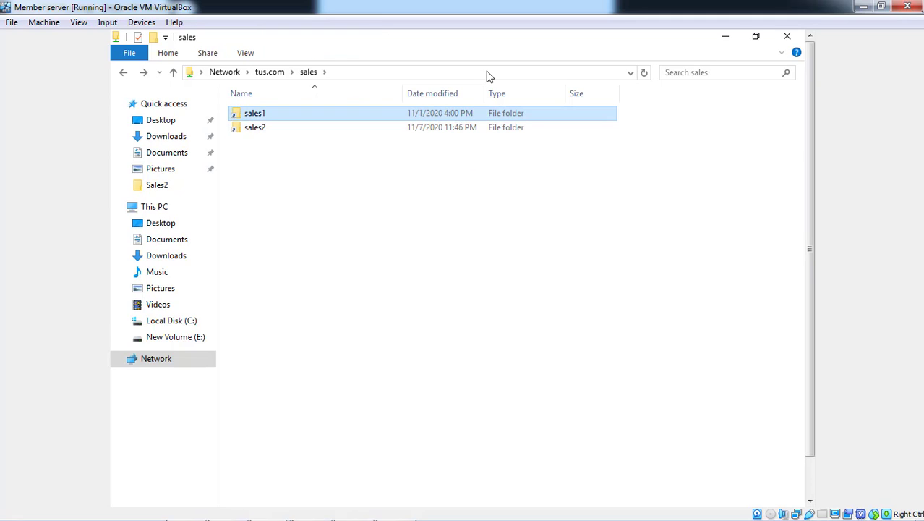
{"action": "key", "text": "Return"}
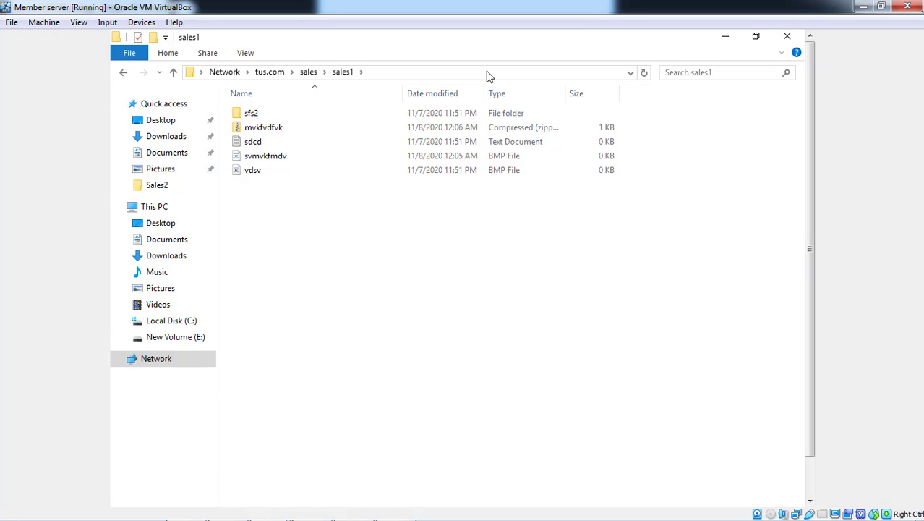
{"action": "left_click", "coordinate": [163, 209]}
{"action": "mouse_move", "coordinate": [329, 517]}
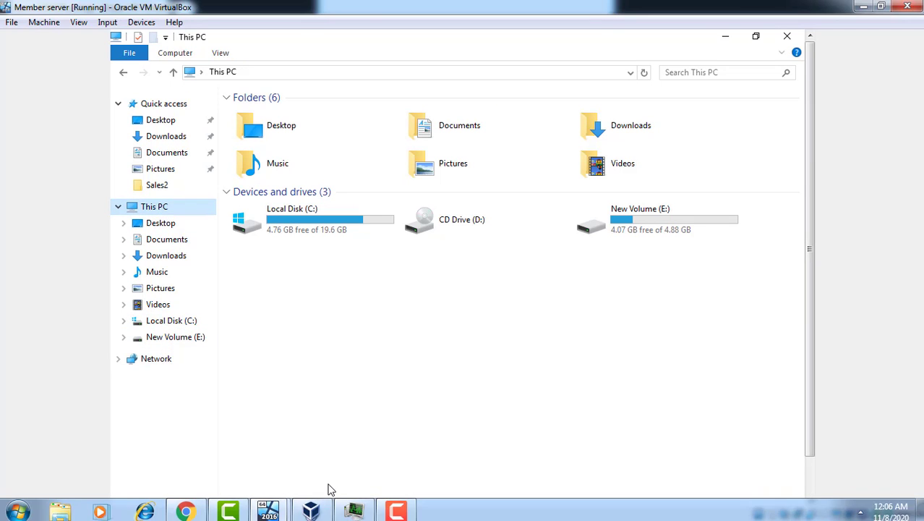
{"action": "mouse_move", "coordinate": [413, 515]}
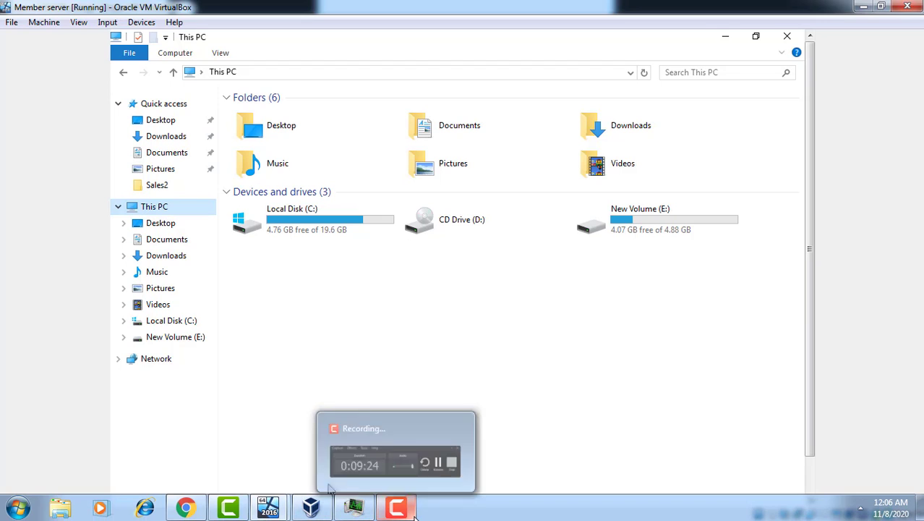
{"action": "left_click", "coordinate": [432, 474]}
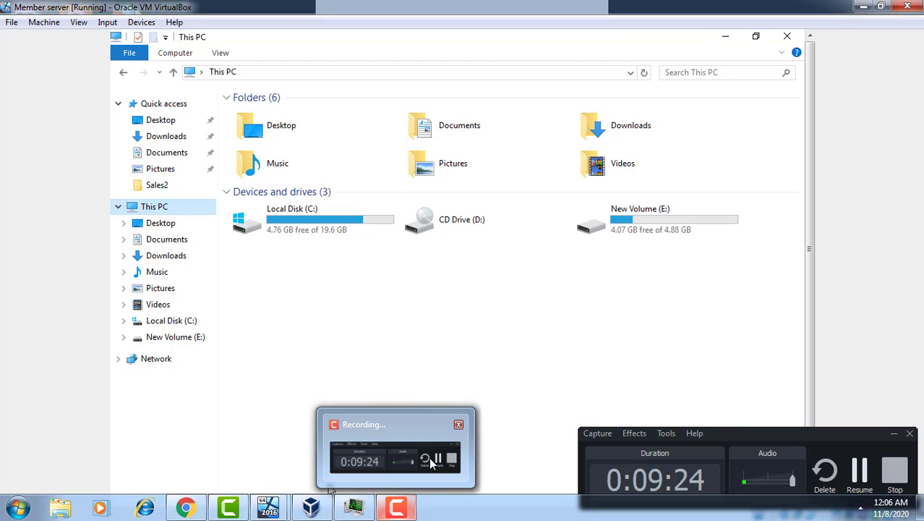